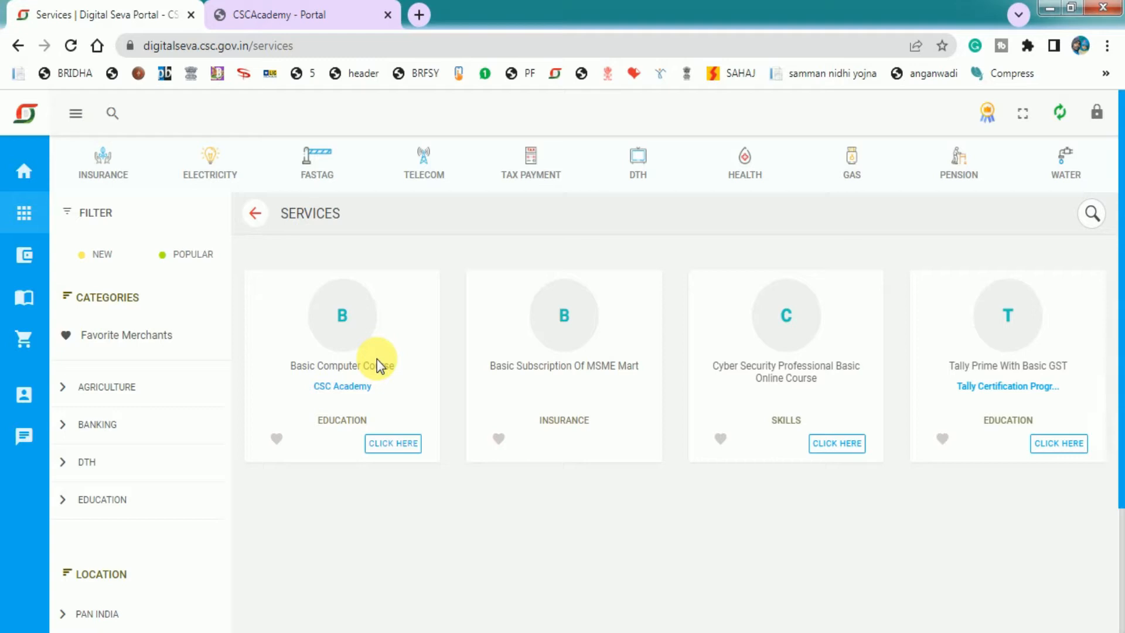
Close the CSC Academy tab to return to the Digital Seva Services results
{"action": "left_click", "coordinate": [298, 9]}
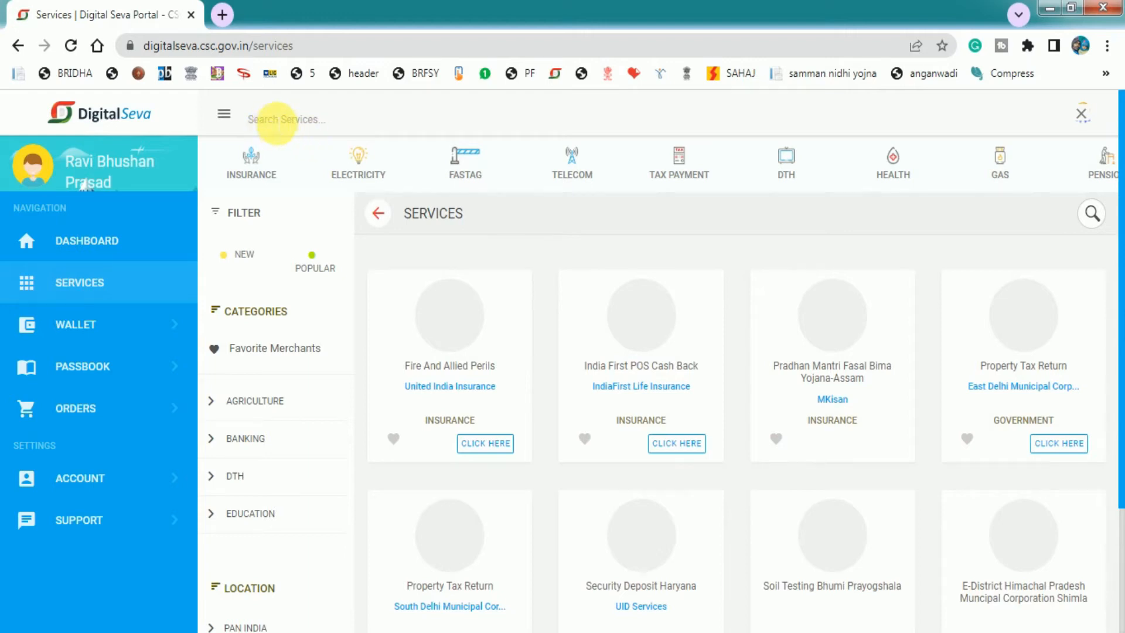
Search services for 'BASIC' and open Basic Computer Course by CSC Academy
{"action": "left_click", "coordinate": [277, 121]}
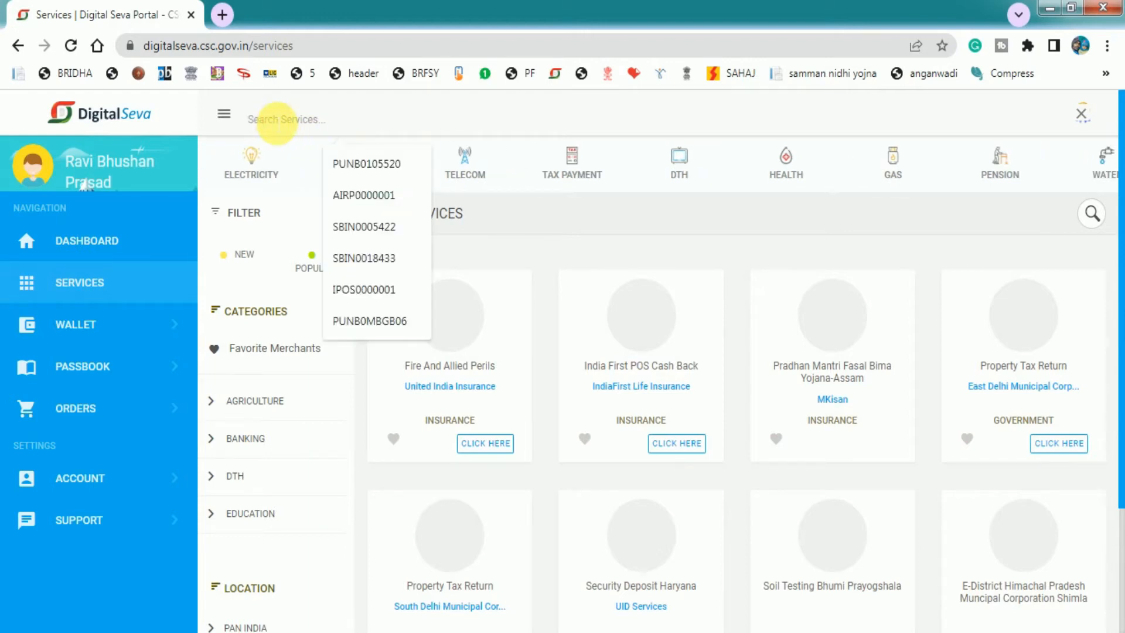
{"action": "type", "text": "BAS"}
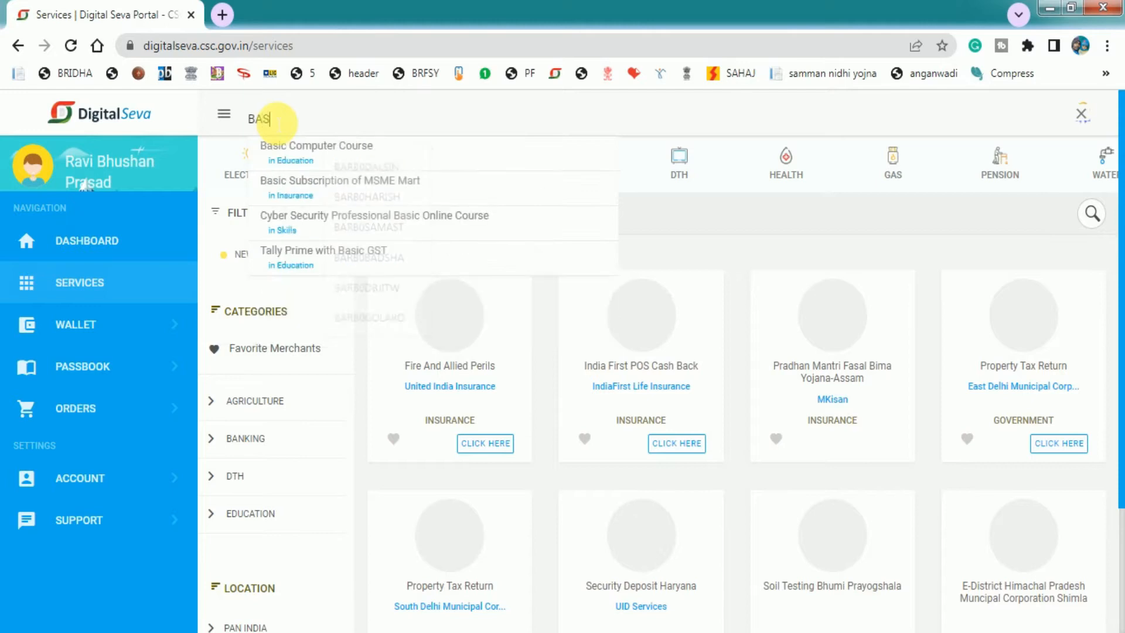
{"action": "type", "text": "IC"}
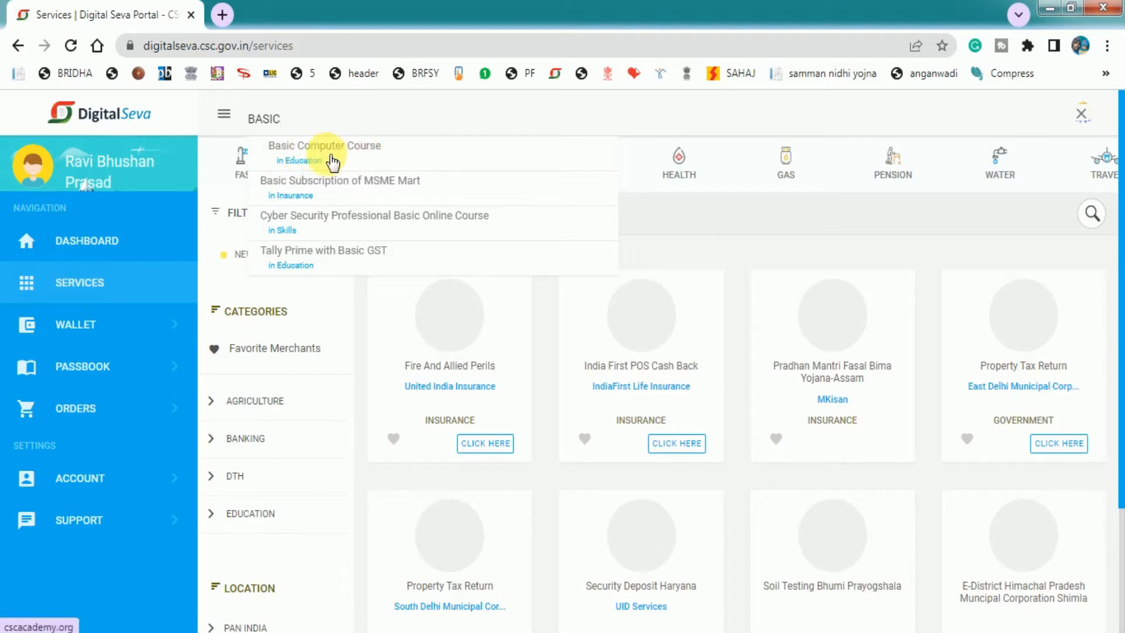
{"action": "left_click", "coordinate": [293, 153]}
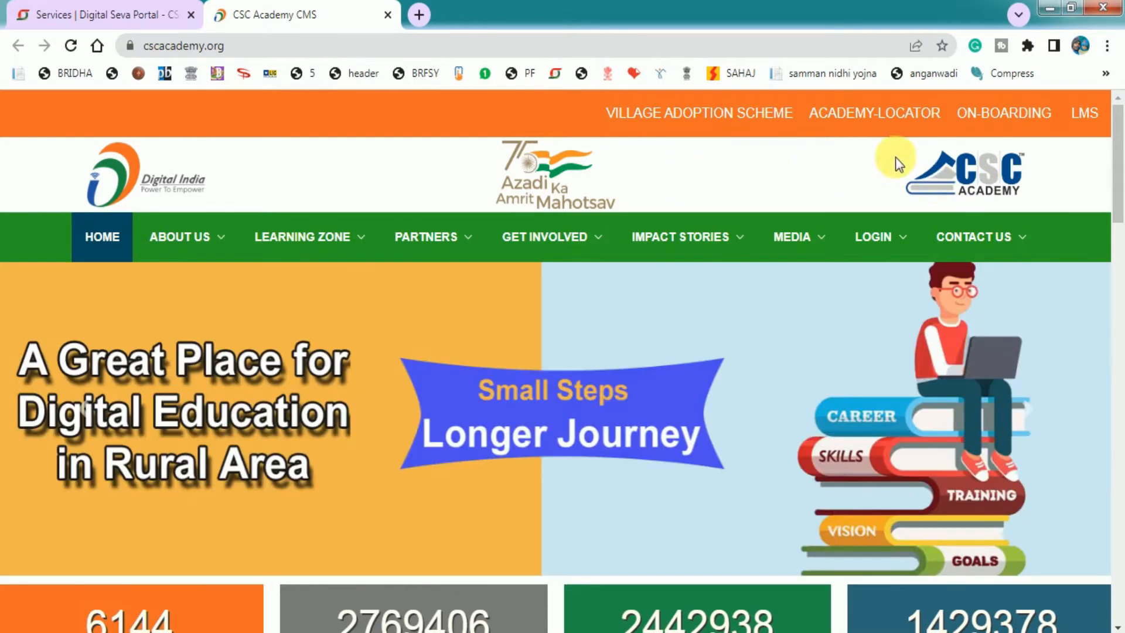
Log in to CSC Academy as a Centre via Connect with Digital Seva
{"action": "mouse_move", "coordinate": [879, 237]}
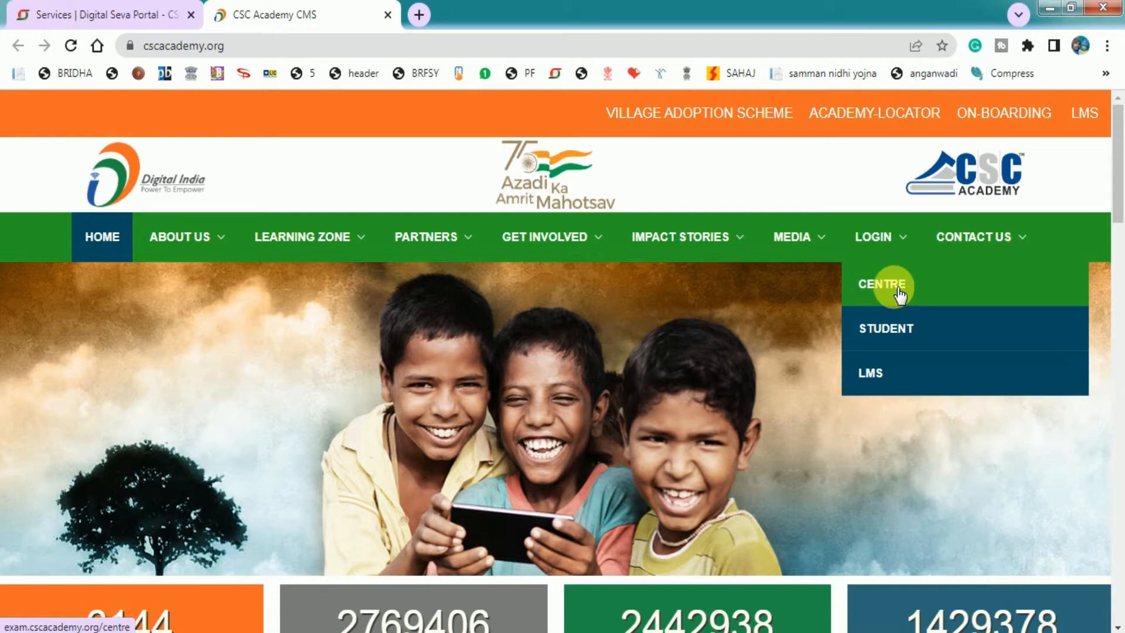
{"action": "left_click", "coordinate": [898, 292]}
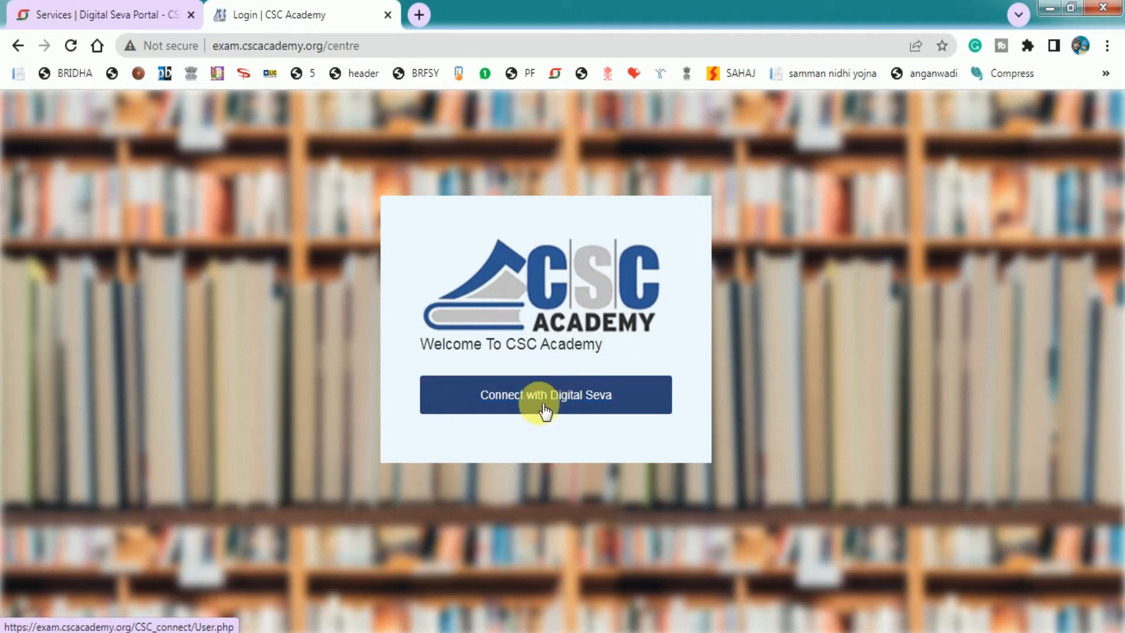
{"action": "left_click", "coordinate": [511, 402]}
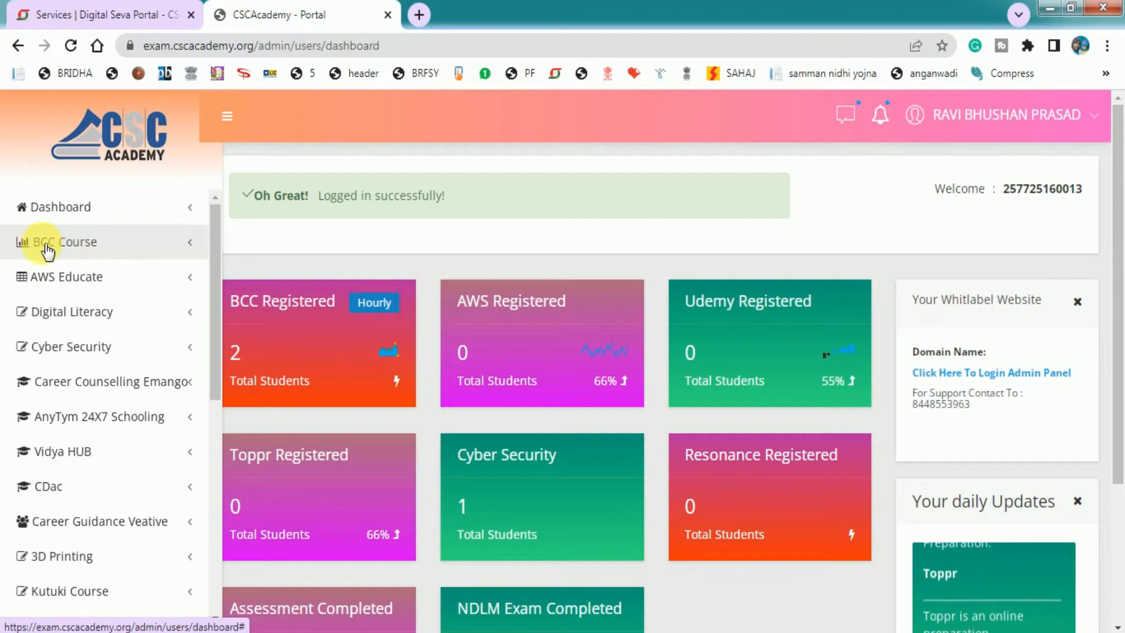
Go to BCC Course > Add Students in the sidebar
{"action": "left_click", "coordinate": [110, 252]}
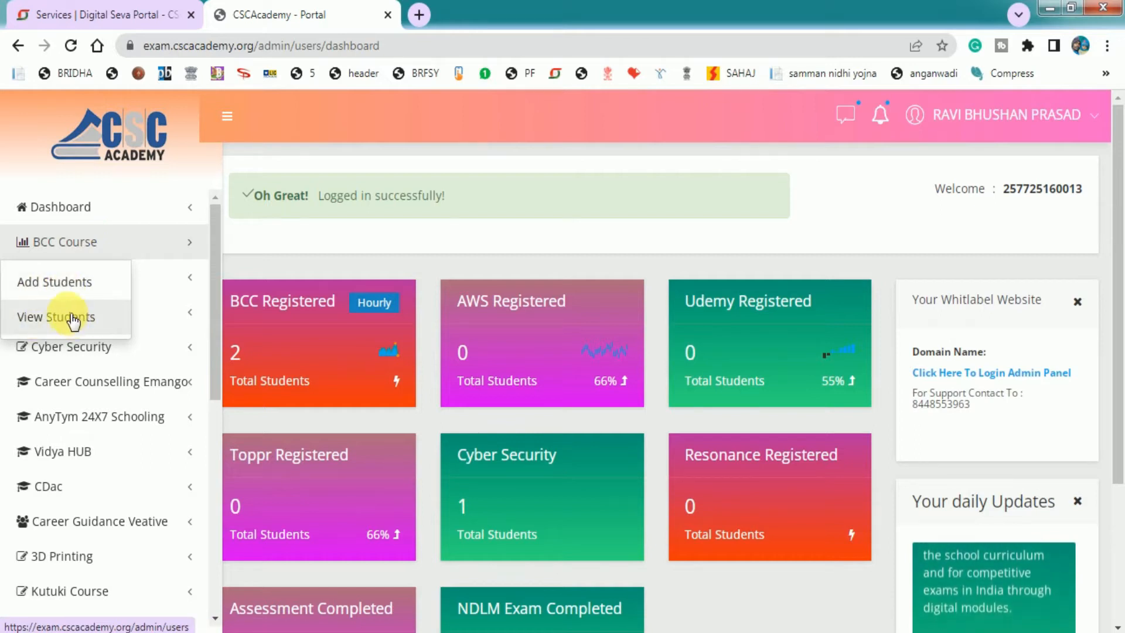
{"action": "left_click", "coordinate": [54, 285]}
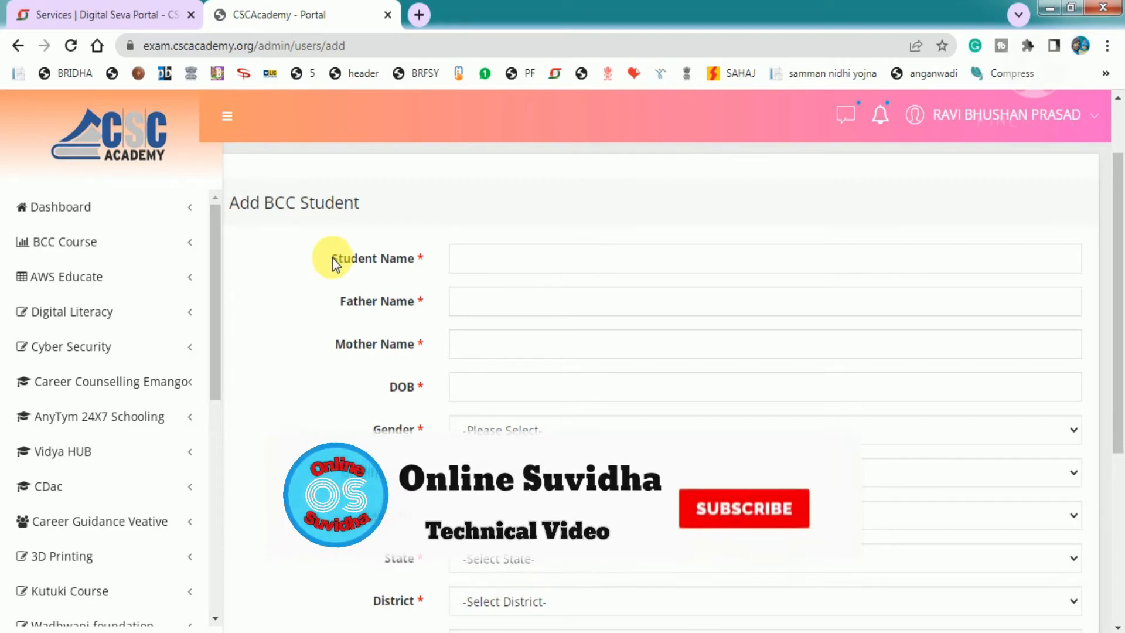
Step through the Student, Father and Mother Name fields and open the DOB calendar
{"action": "left_click", "coordinate": [494, 266]}
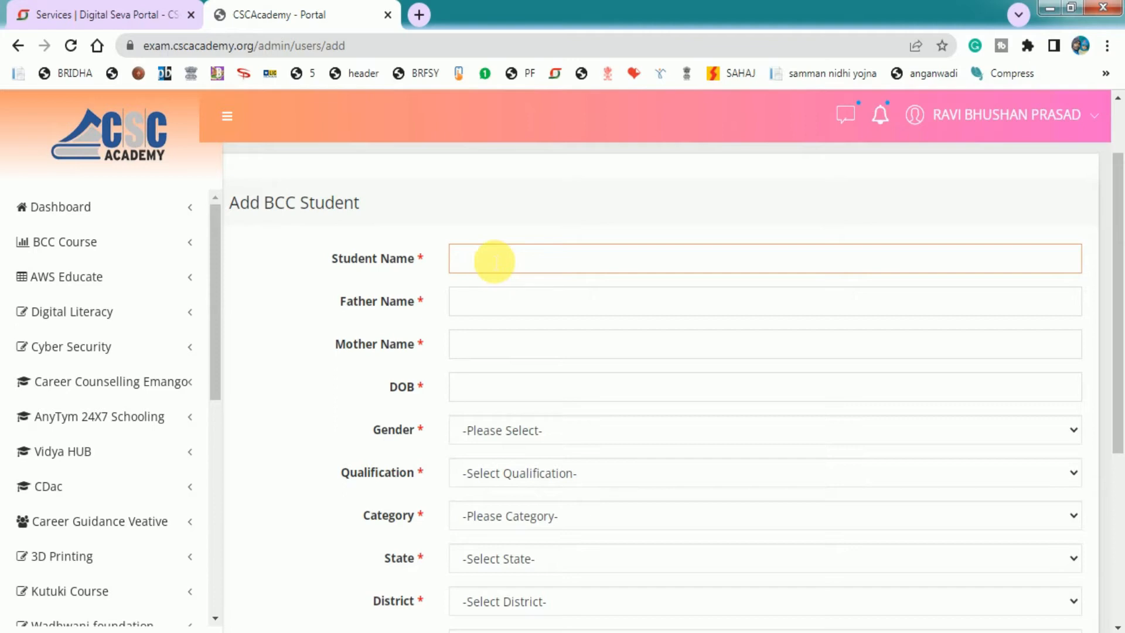
{"action": "scroll", "coordinate": [501, 410], "scroll_direction": "down", "scroll_amount": 3}
{"action": "scroll", "coordinate": [501, 472], "scroll_direction": "up", "scroll_amount": 1}
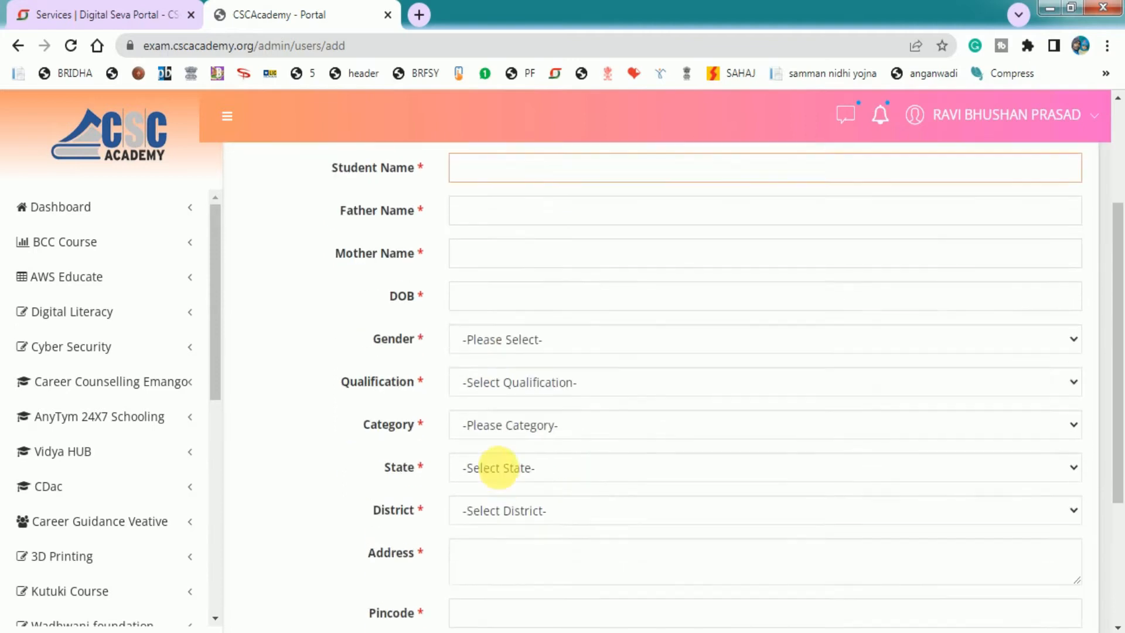
{"action": "scroll", "coordinate": [498, 467], "scroll_direction": "up", "scroll_amount": 1}
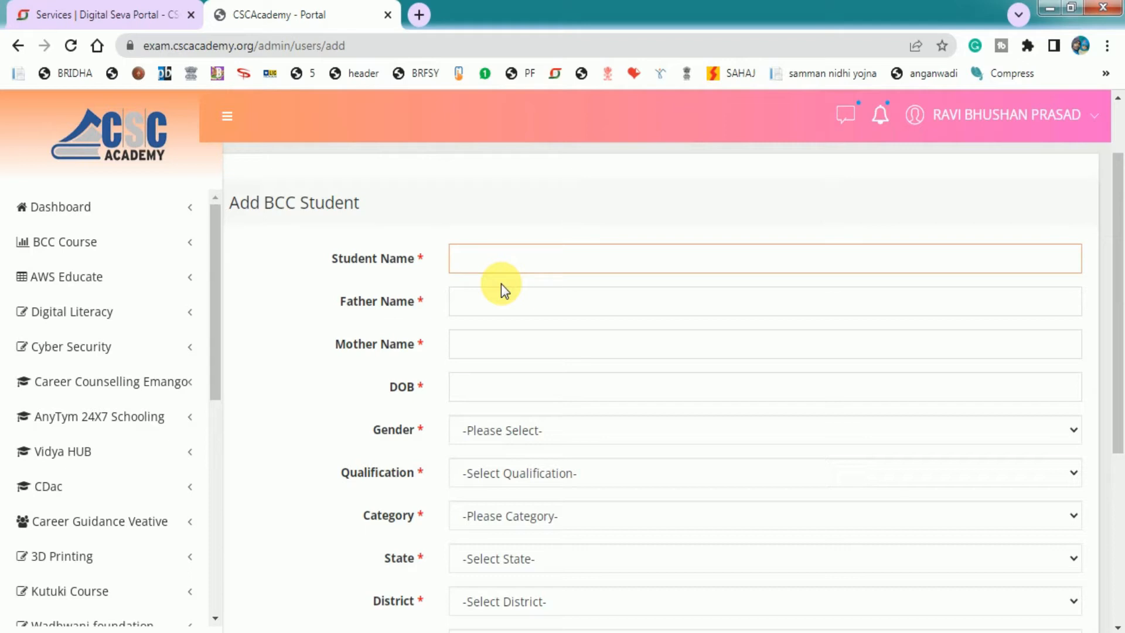
{"action": "left_click_drag", "start_coordinate": [340, 298], "coordinate": [419, 299]}
{"action": "left_click", "coordinate": [530, 312]}
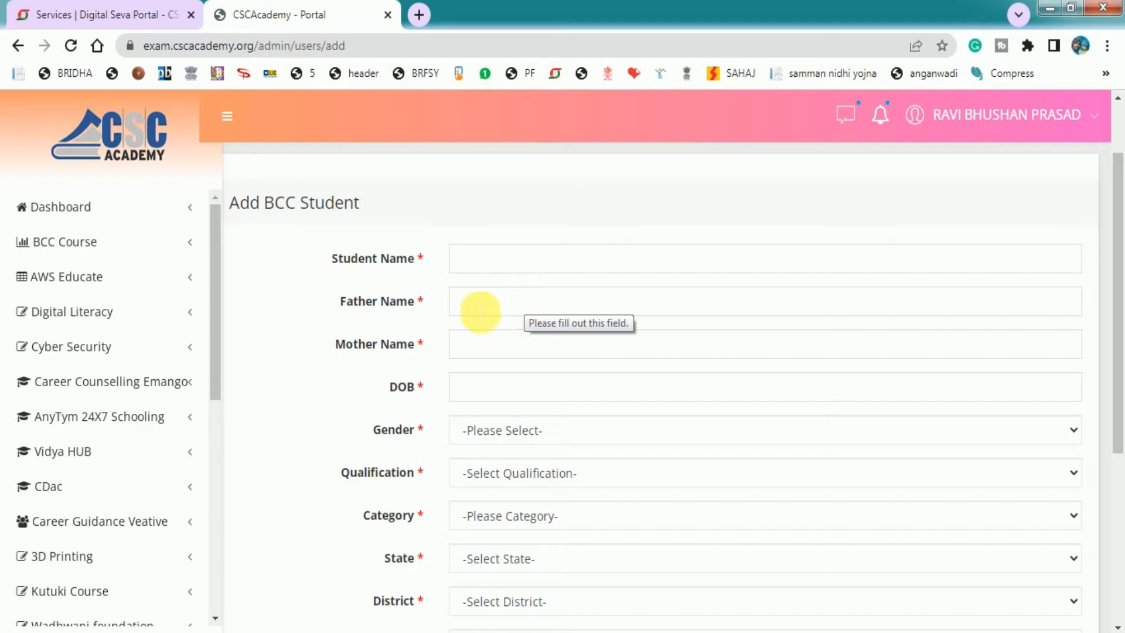
{"action": "left_click_drag", "start_coordinate": [335, 344], "coordinate": [397, 346]}
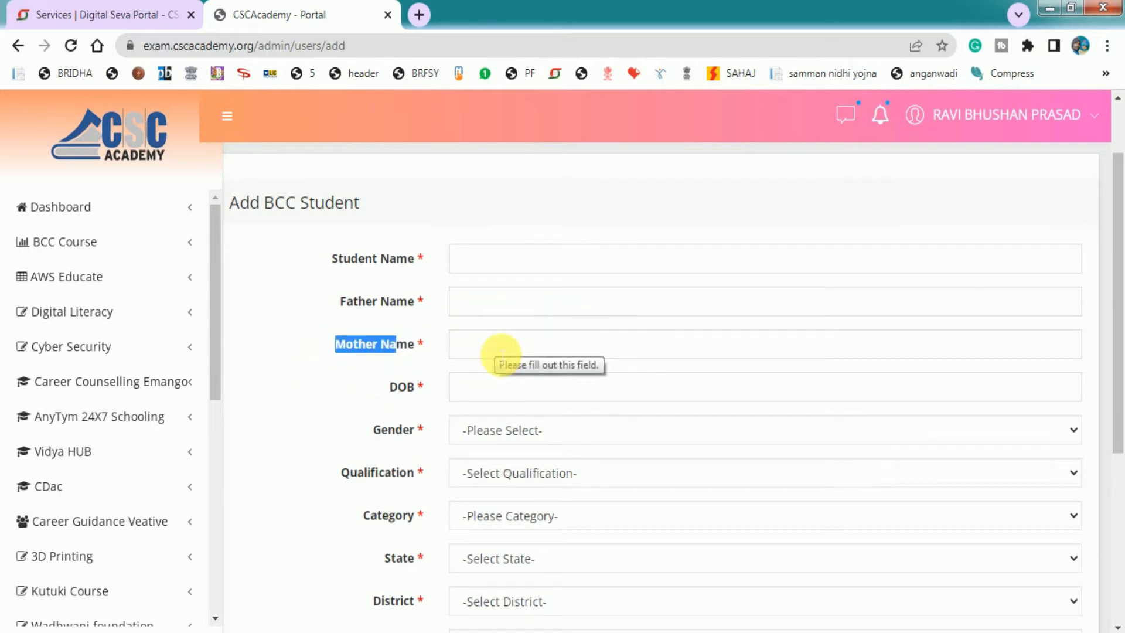
{"action": "left_click", "coordinate": [497, 402]}
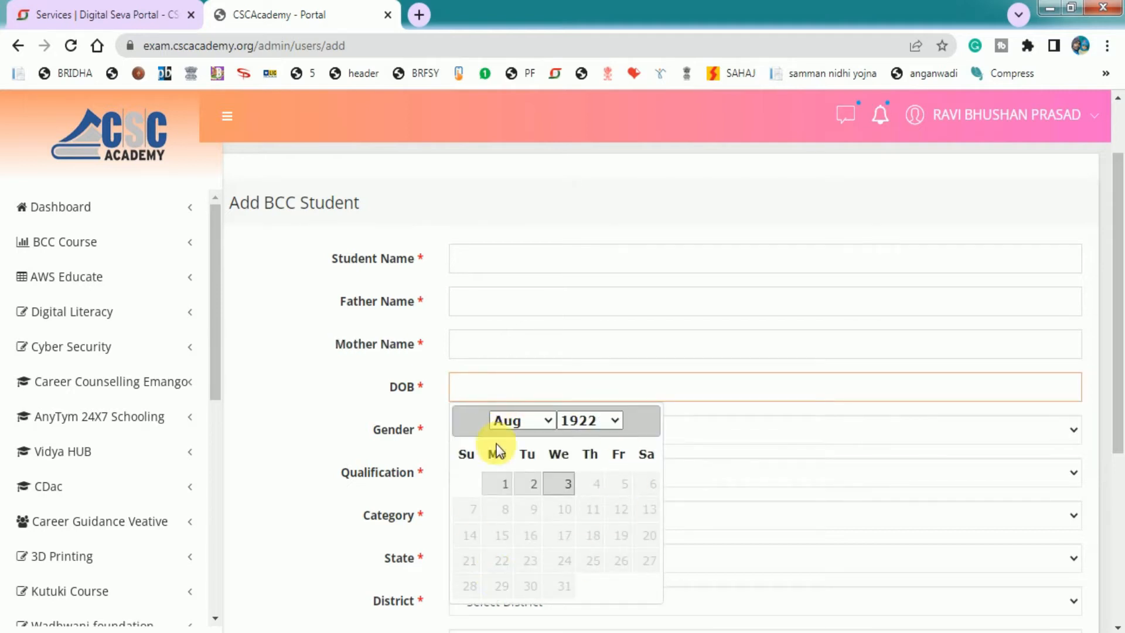
Set the date of birth to 4 August 1936 and gender to Male
{"action": "left_click", "coordinate": [575, 421]}
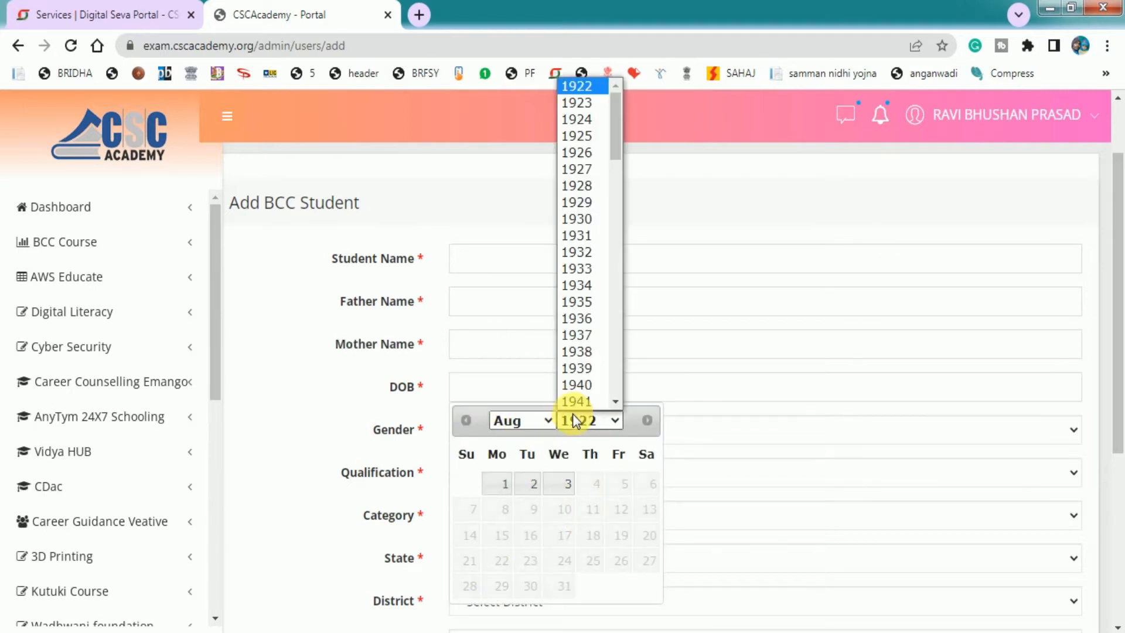
{"action": "left_click", "coordinate": [578, 321]}
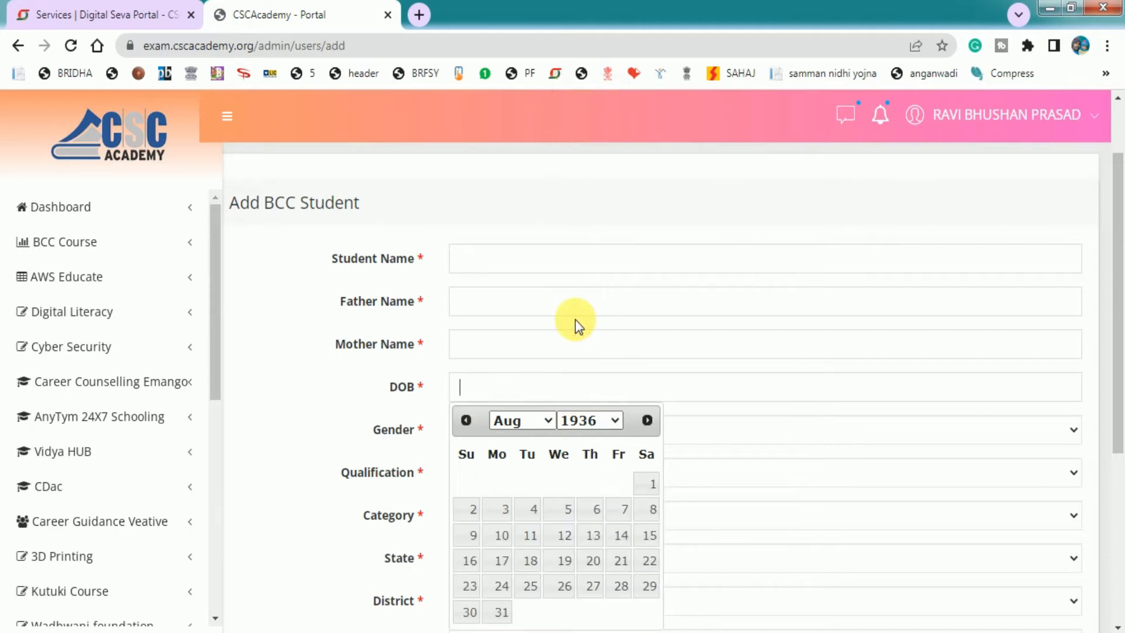
{"action": "left_click", "coordinate": [535, 509]}
{"action": "scroll", "coordinate": [588, 390], "scroll_direction": "down", "scroll_amount": 5}
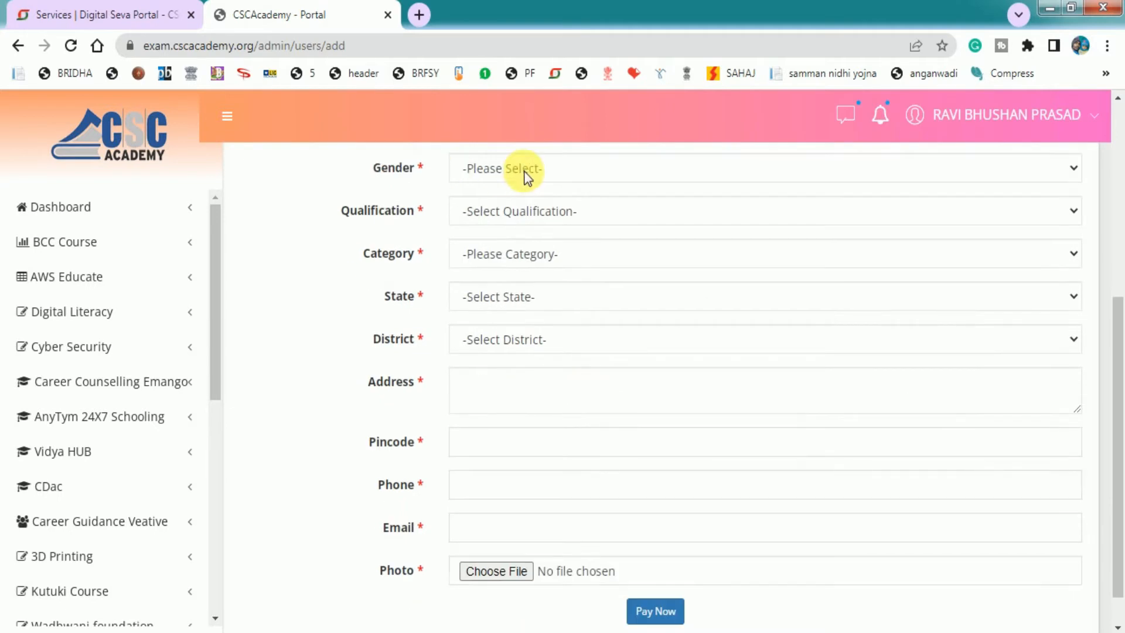
{"action": "left_click", "coordinate": [525, 174]}
{"action": "left_click", "coordinate": [519, 209]}
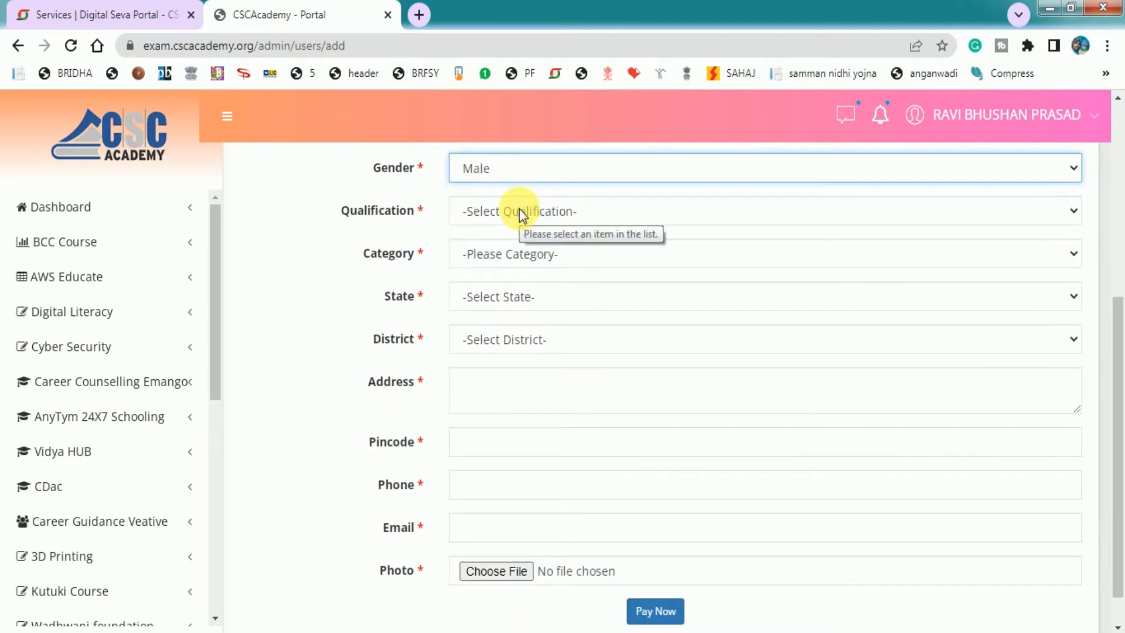
Set Qualification to Class 10 and Category to OBC
{"action": "left_click", "coordinate": [436, 181]}
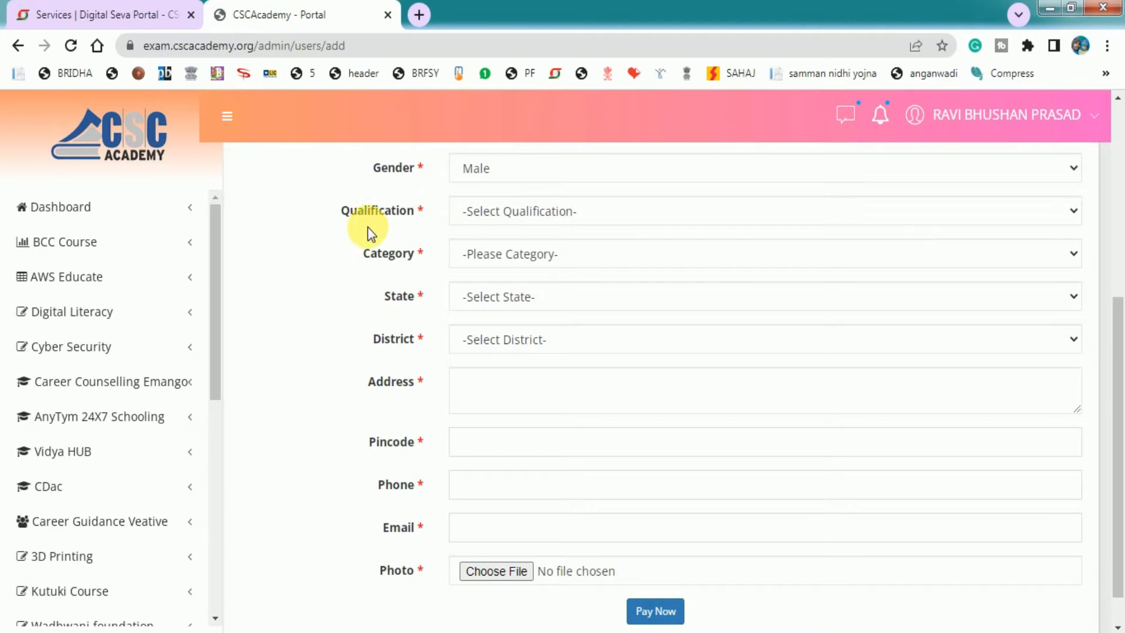
{"action": "left_click", "coordinate": [551, 215]}
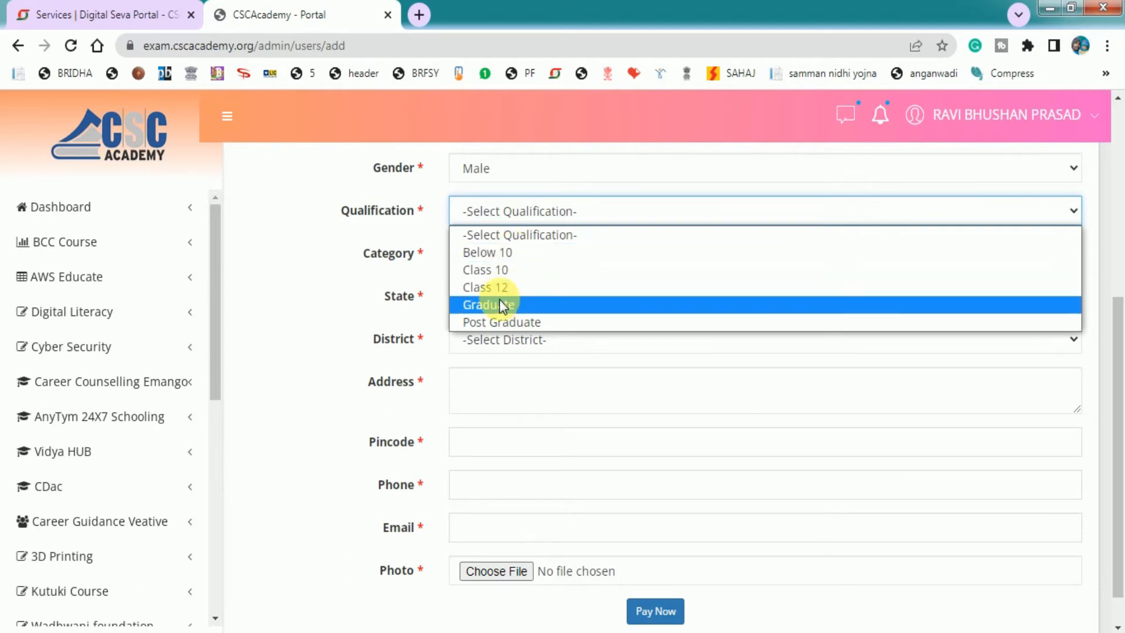
{"action": "left_click", "coordinate": [515, 272]}
{"action": "left_click_drag", "start_coordinate": [367, 255], "coordinate": [416, 263]}
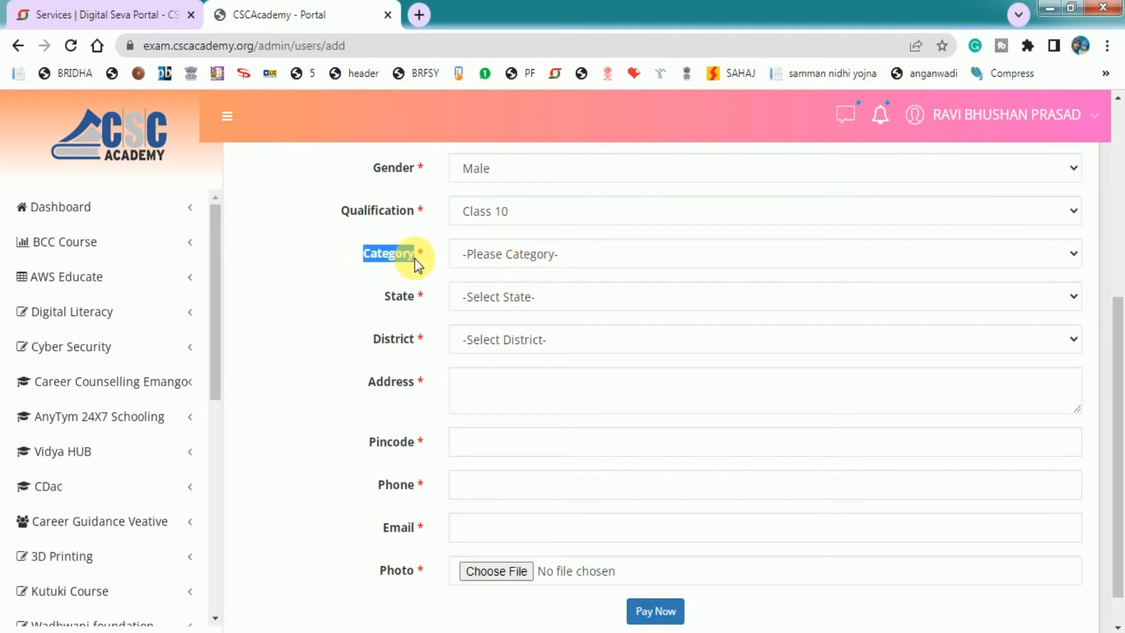
{"action": "left_click", "coordinate": [561, 258]}
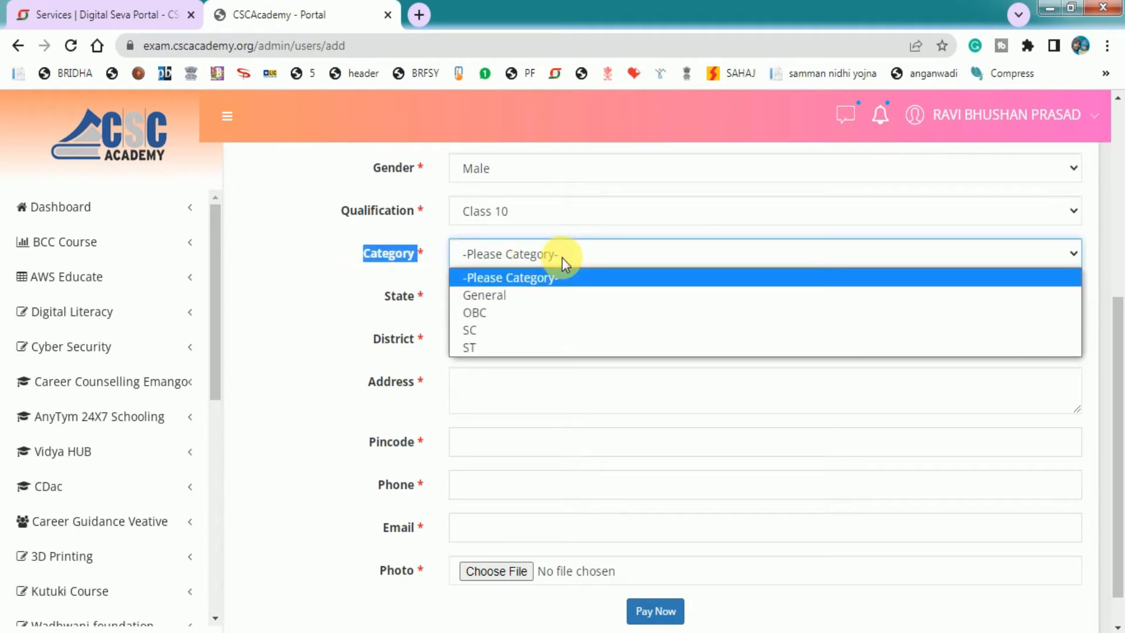
{"action": "left_click", "coordinate": [498, 312]}
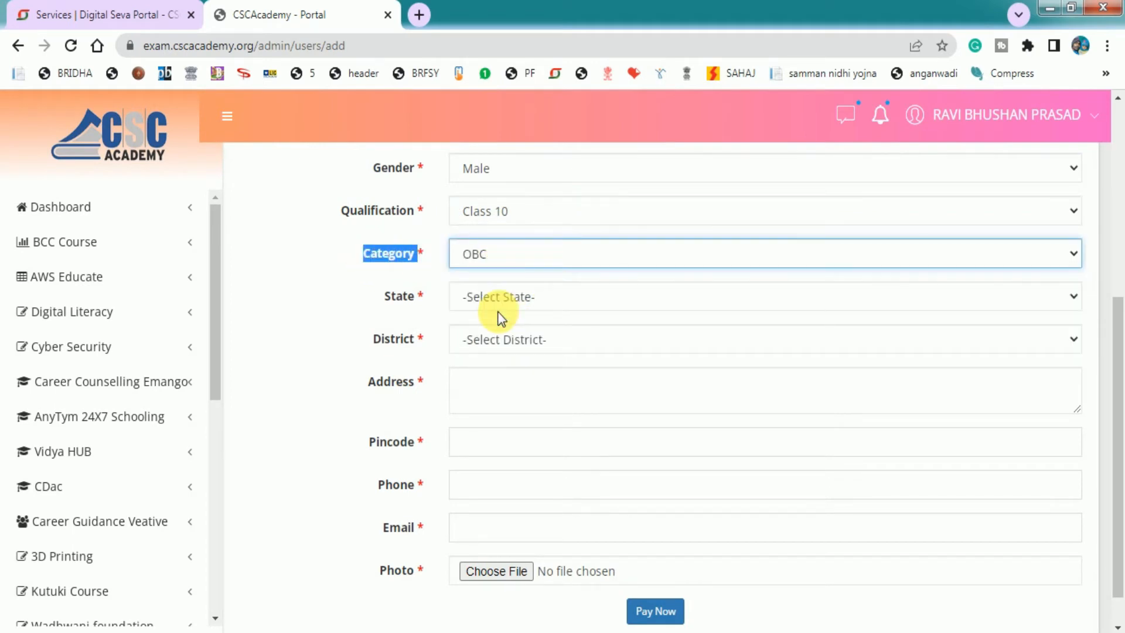
{"action": "left_click", "coordinate": [491, 279]}
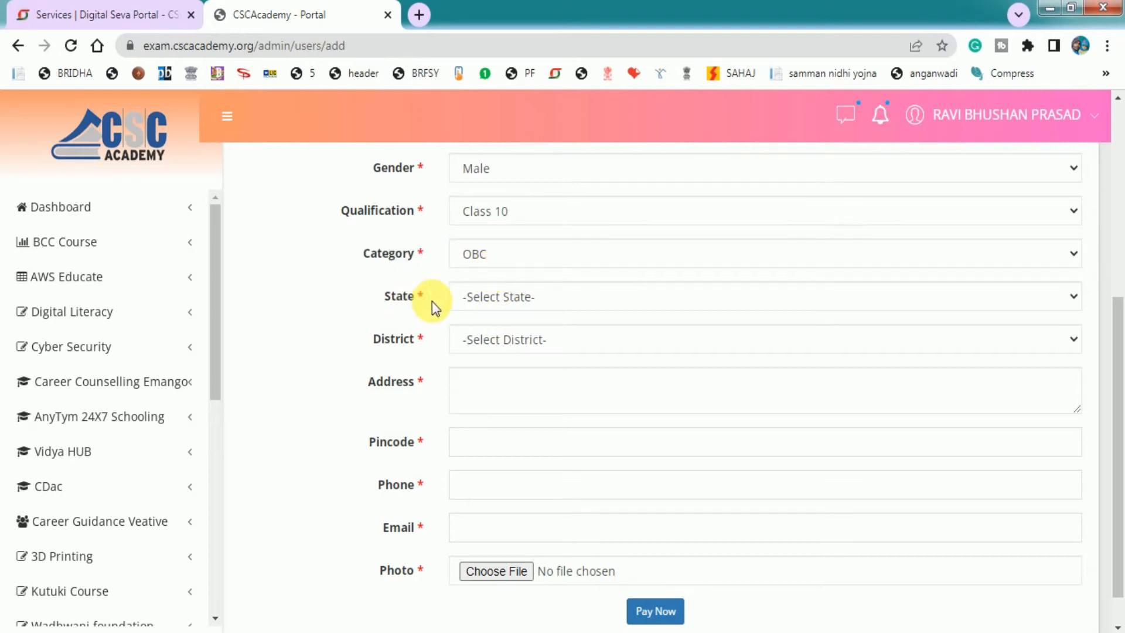
Set State to Bihar and District to Samastipur
{"action": "left_click", "coordinate": [522, 301]}
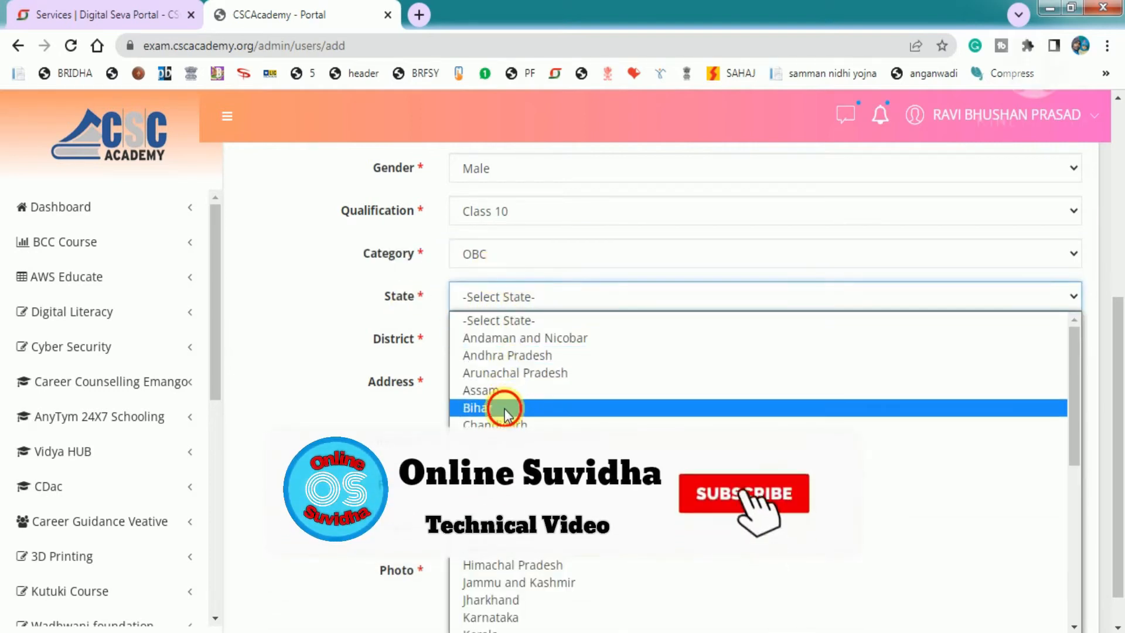
{"action": "left_click", "coordinate": [505, 407]}
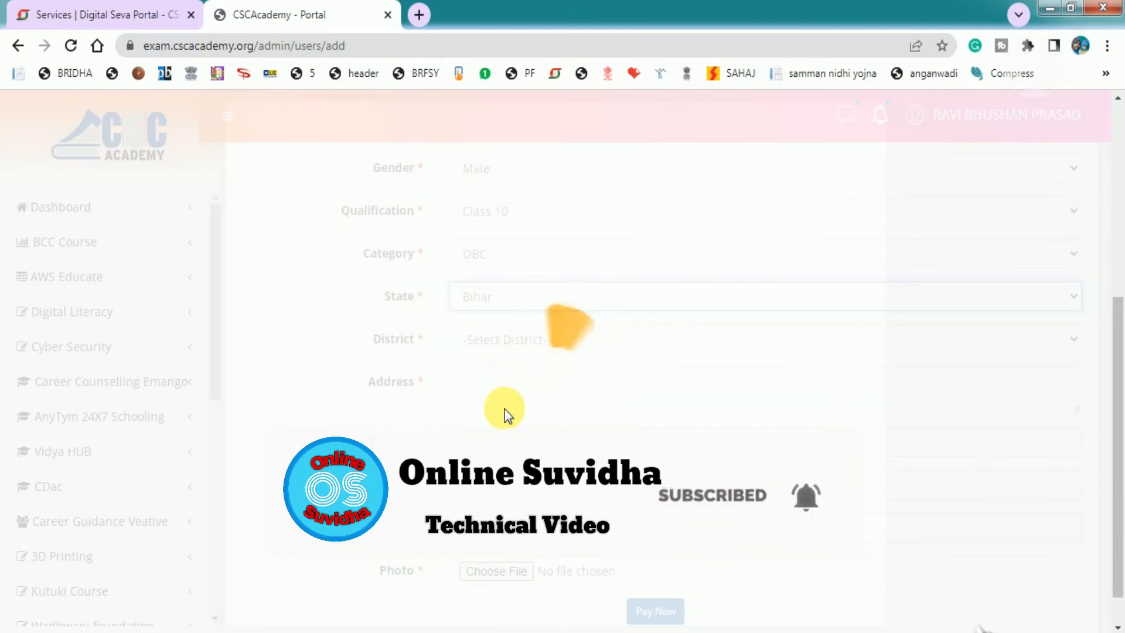
{"action": "left_click", "coordinate": [529, 340]}
{"action": "scroll", "coordinate": [546, 237], "scroll_direction": "down", "scroll_amount": 8}
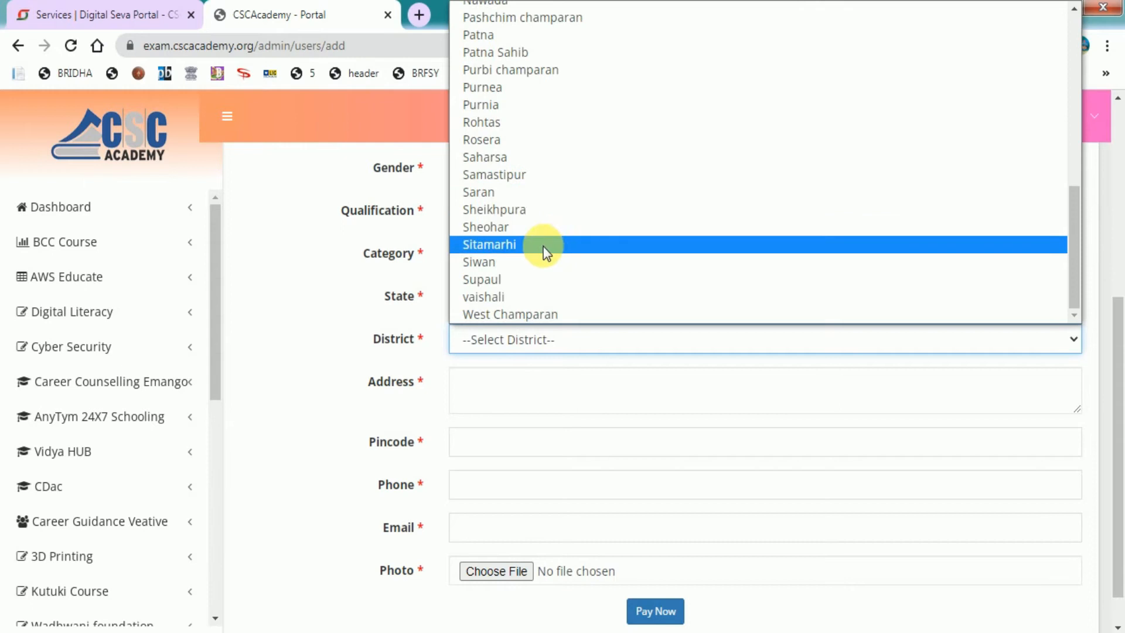
{"action": "left_click", "coordinate": [517, 176]}
Select the Address field, dismissing its autofill suggestions
{"action": "left_click_drag", "start_coordinate": [364, 381], "coordinate": [416, 380]}
{"action": "left_click", "coordinate": [427, 380]}
{"action": "double_click", "coordinate": [428, 382]}
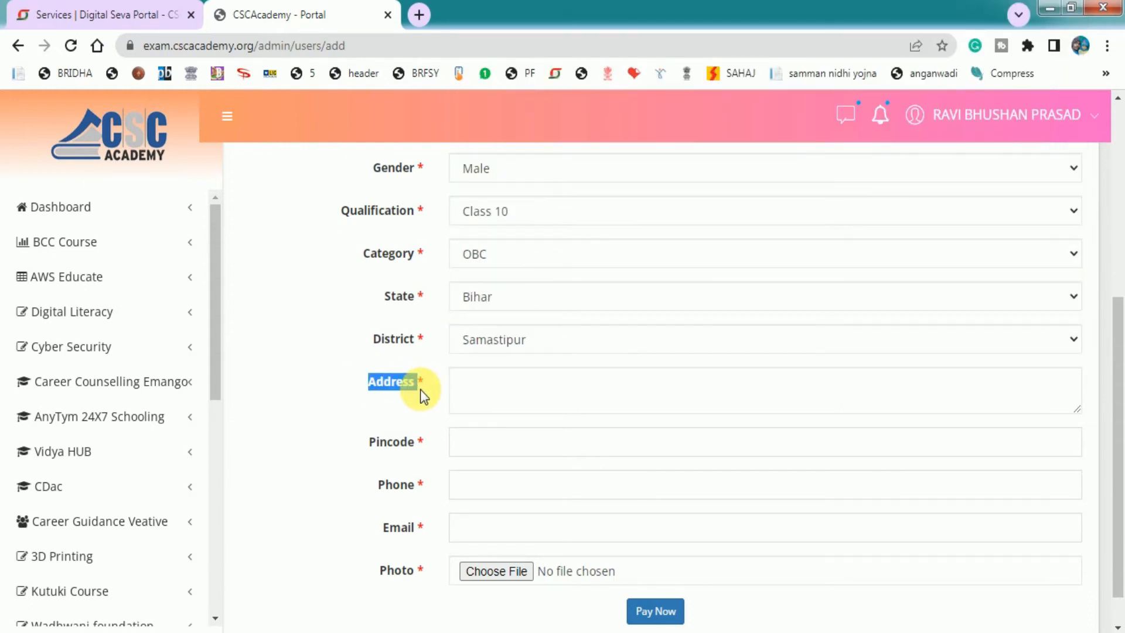
{"action": "left_click", "coordinate": [477, 391]}
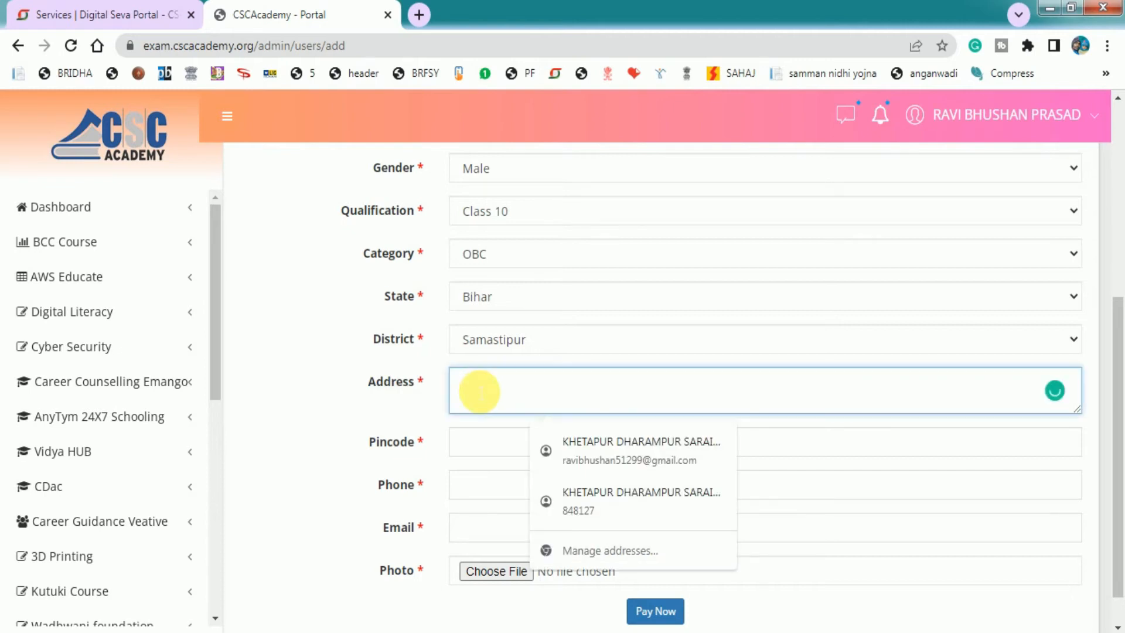
{"action": "left_click", "coordinate": [479, 363]}
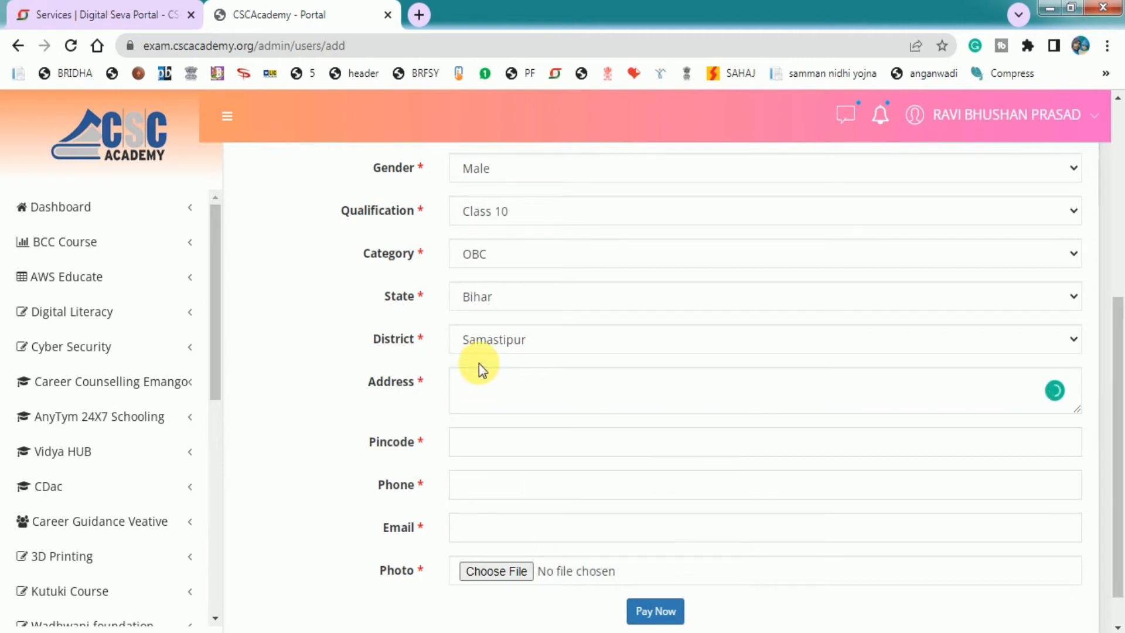
{"action": "left_click", "coordinate": [490, 399]}
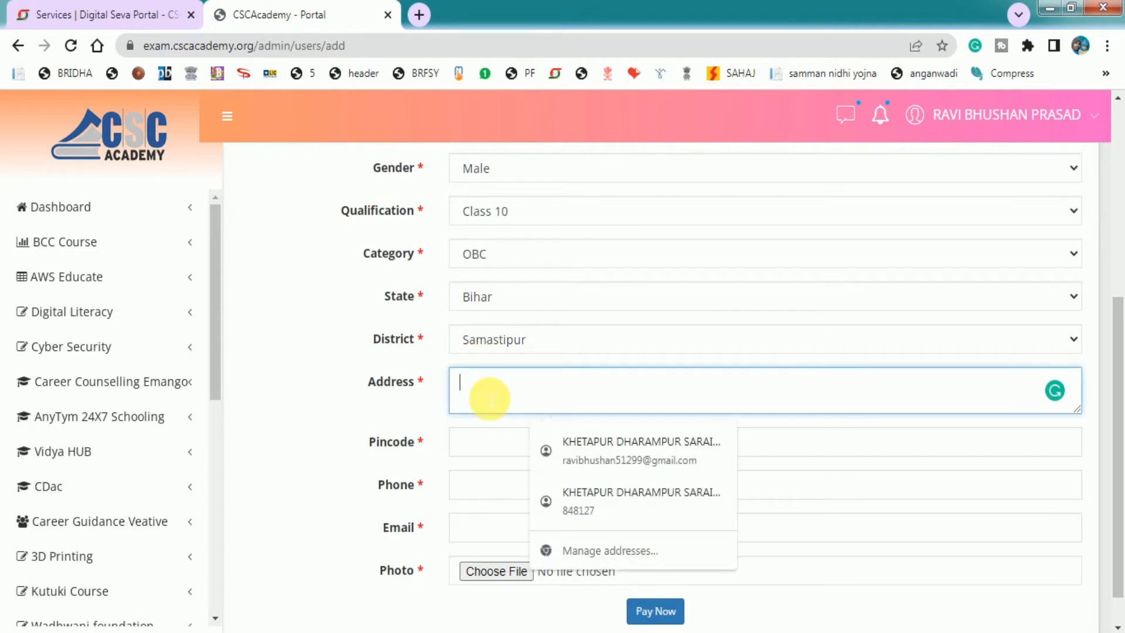
Fill in the Pincode and Phone fields, dismissing autofill suggestions
{"action": "left_click", "coordinate": [421, 399]}
{"action": "scroll", "coordinate": [381, 405], "scroll_direction": "down", "scroll_amount": 1}
{"action": "double_click", "coordinate": [380, 403]}
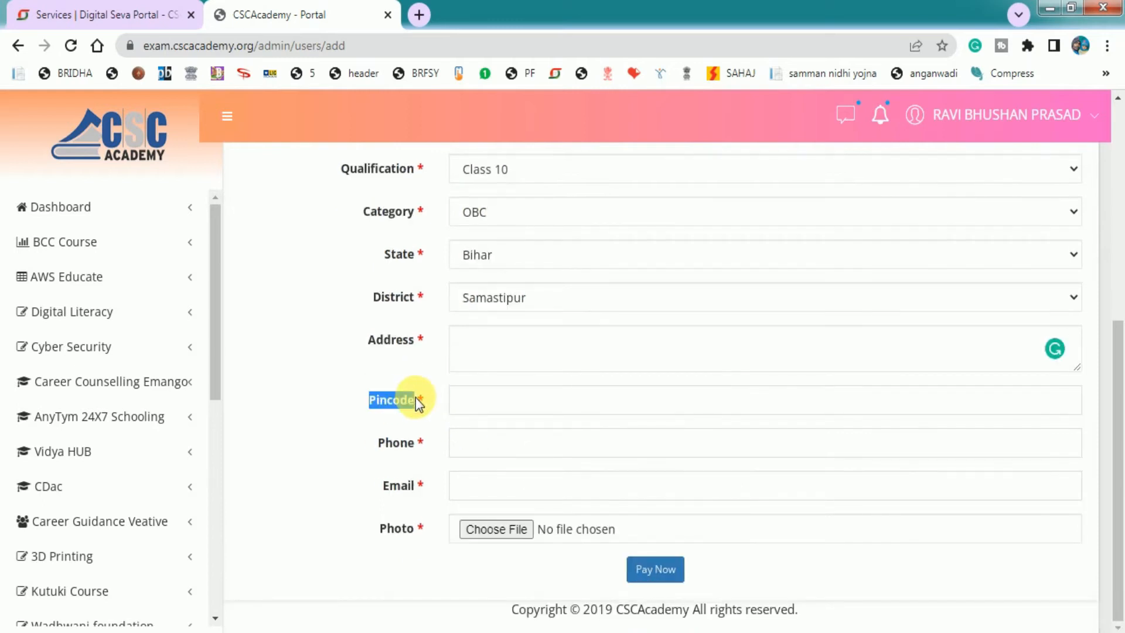
{"action": "left_click", "coordinate": [503, 413]}
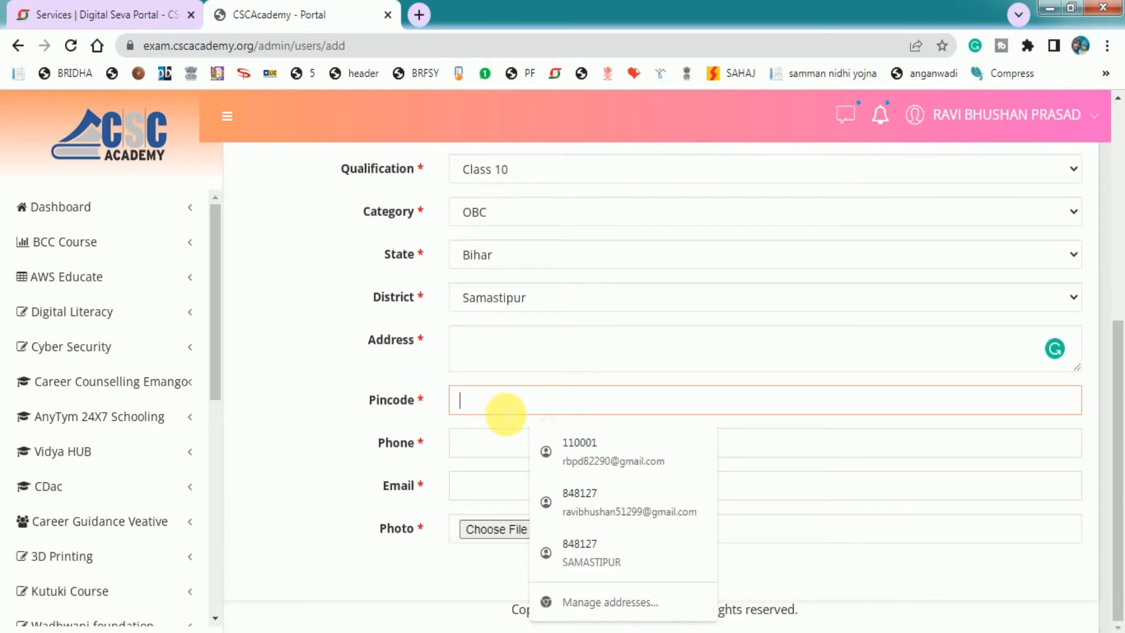
{"action": "left_click", "coordinate": [402, 442]}
{"action": "double_click", "coordinate": [425, 443]}
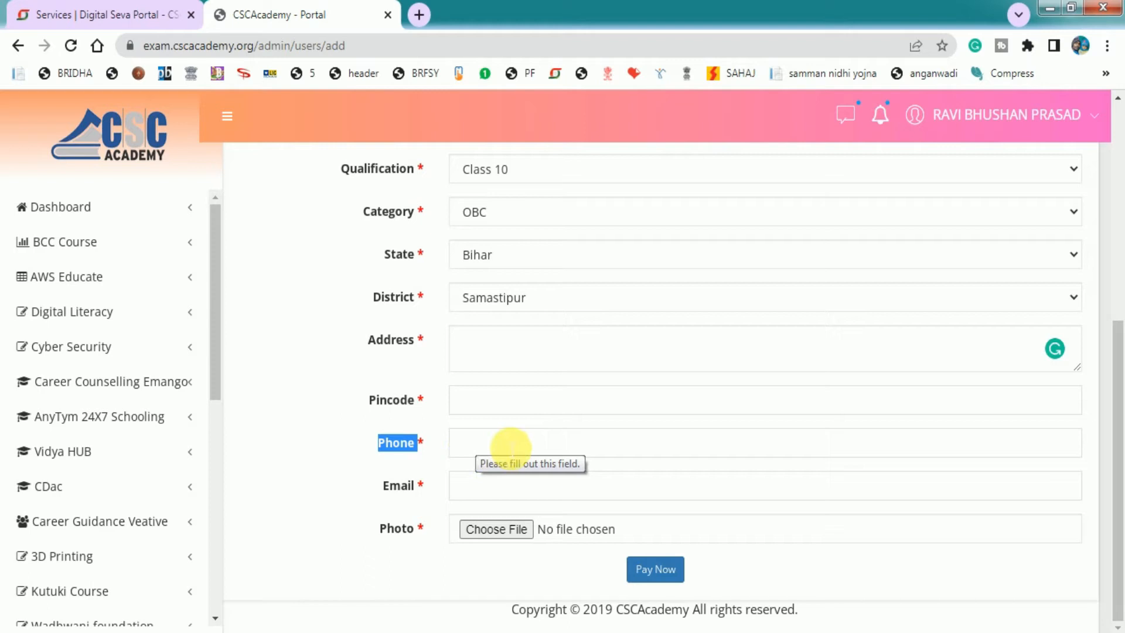
{"action": "left_click", "coordinate": [432, 450]}
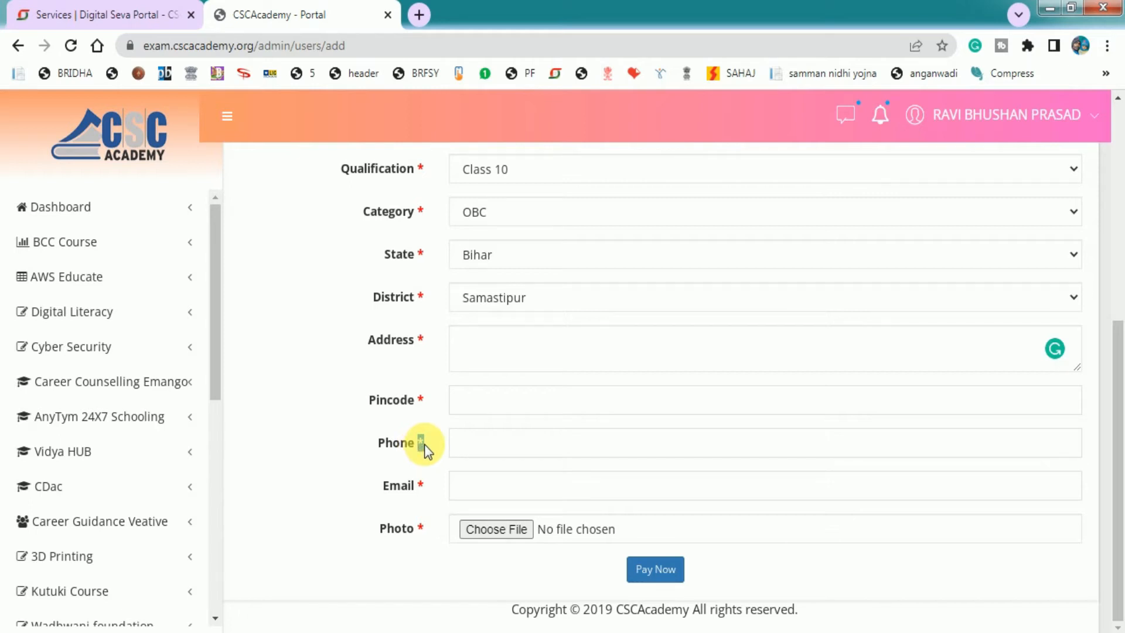
Fill the Email and Photo fields, then scroll back to review the completed form
{"action": "left_click_drag", "start_coordinate": [382, 485], "coordinate": [422, 486]}
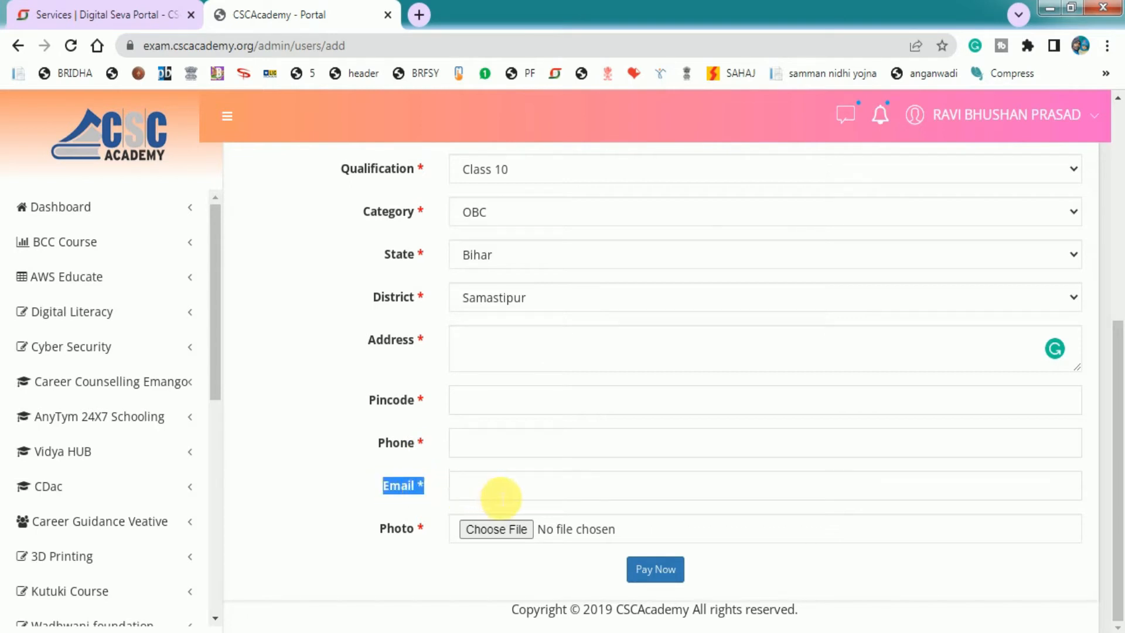
{"action": "left_click_drag", "start_coordinate": [380, 529], "coordinate": [419, 528]}
{"action": "left_click", "coordinate": [425, 528]}
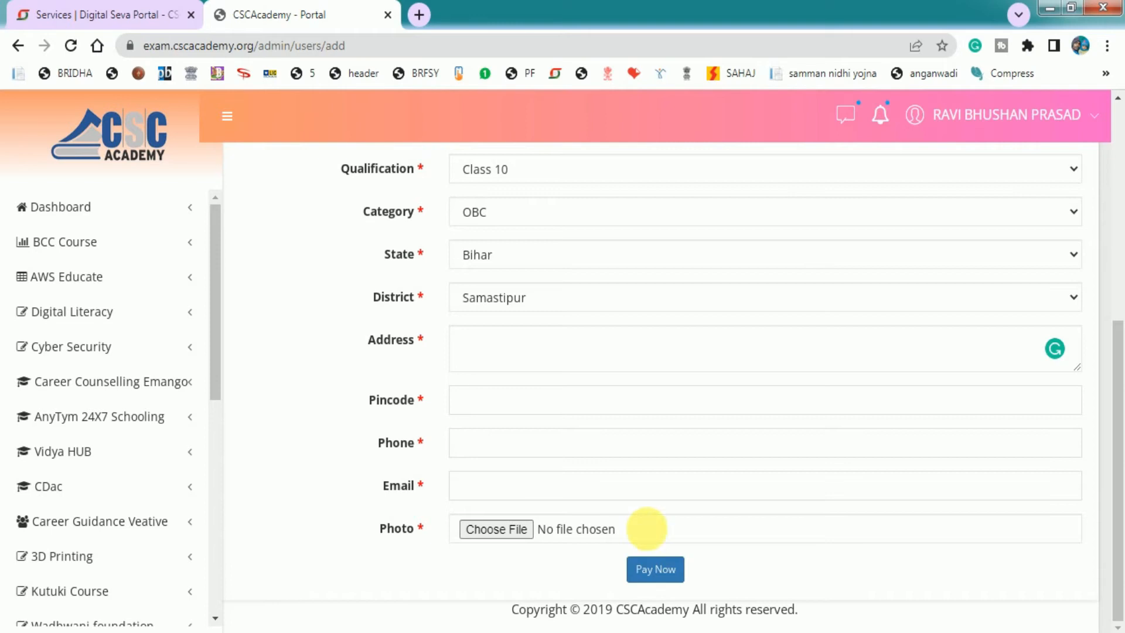
{"action": "scroll", "coordinate": [664, 498], "scroll_direction": "up", "scroll_amount": 5}
{"action": "scroll", "coordinate": [662, 484], "scroll_direction": "down", "scroll_amount": 4}
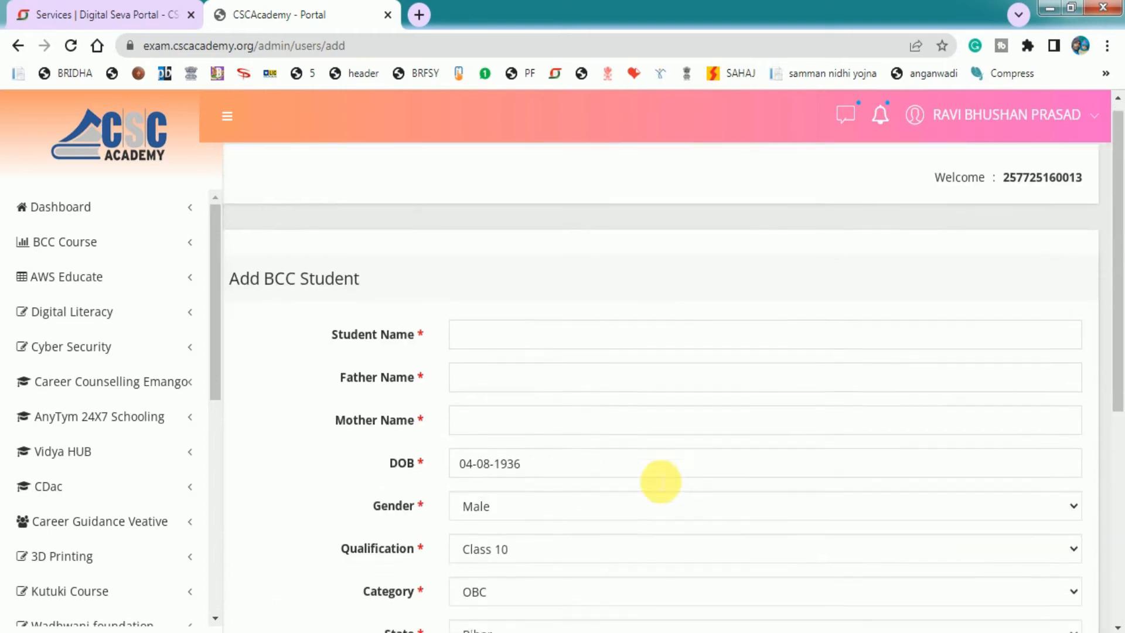
{"action": "scroll", "coordinate": [661, 480], "scroll_direction": "up", "scroll_amount": 2}
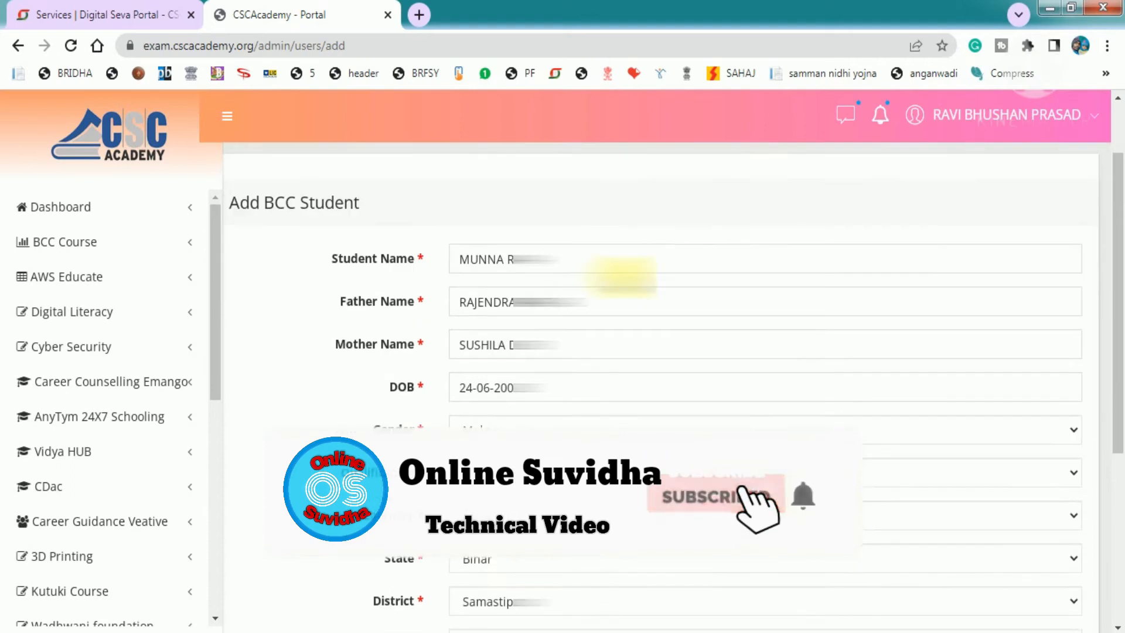
{"action": "scroll", "coordinate": [622, 275], "scroll_direction": "down", "scroll_amount": 5}
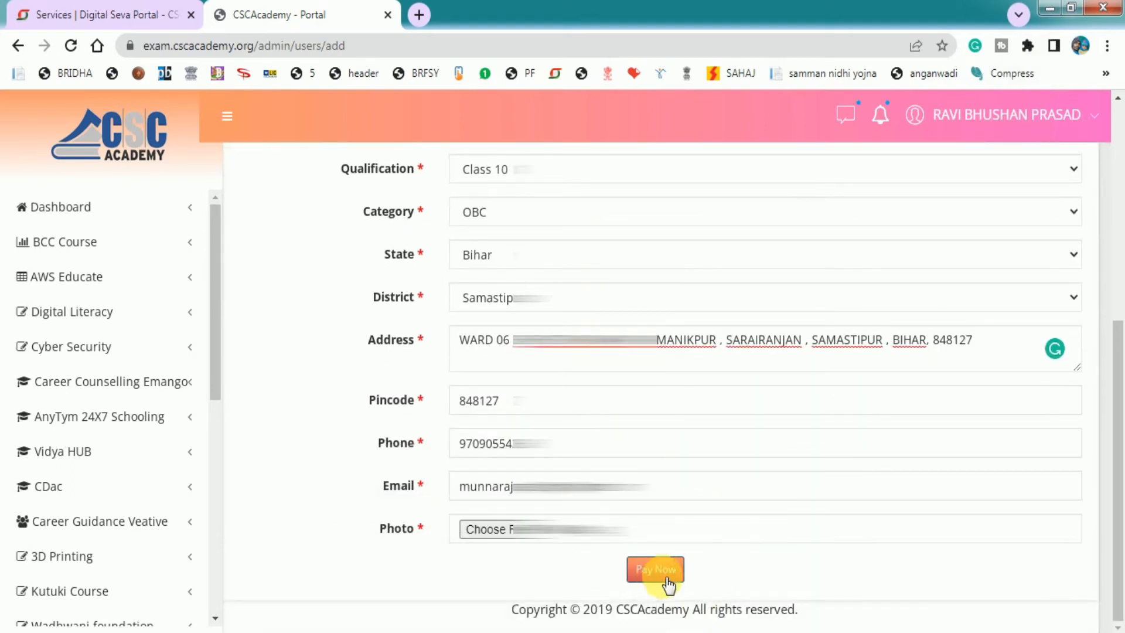
Submit with Pay Now and check the success message and the new pending student row
{"action": "left_click", "coordinate": [650, 578]}
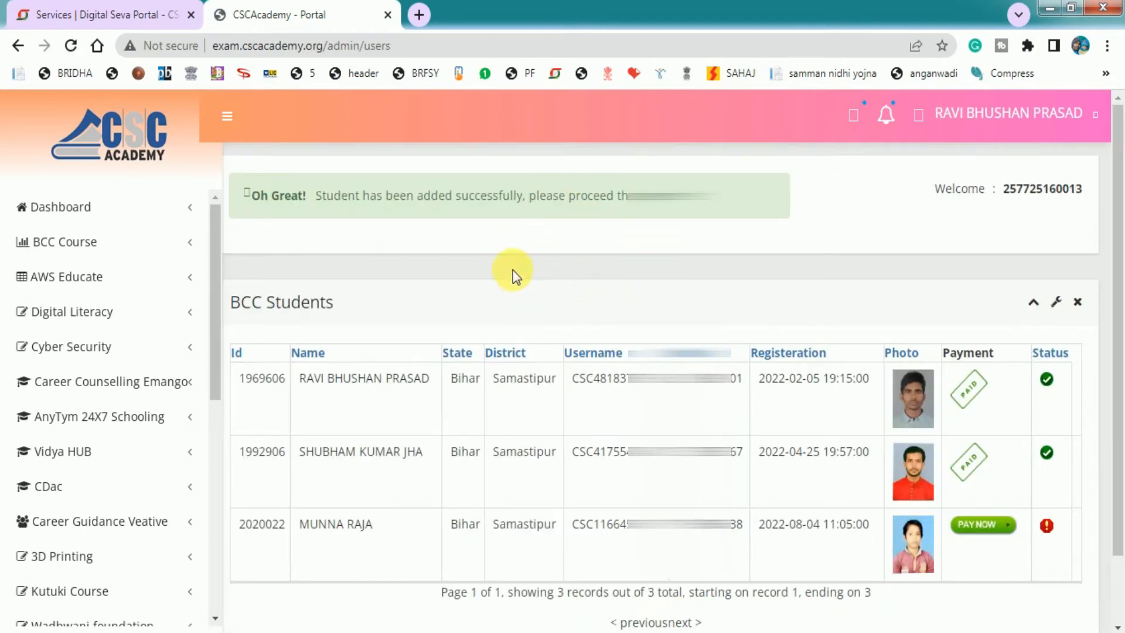
{"action": "left_click_drag", "start_coordinate": [318, 199], "coordinate": [706, 202]}
{"action": "left_click", "coordinate": [691, 202]}
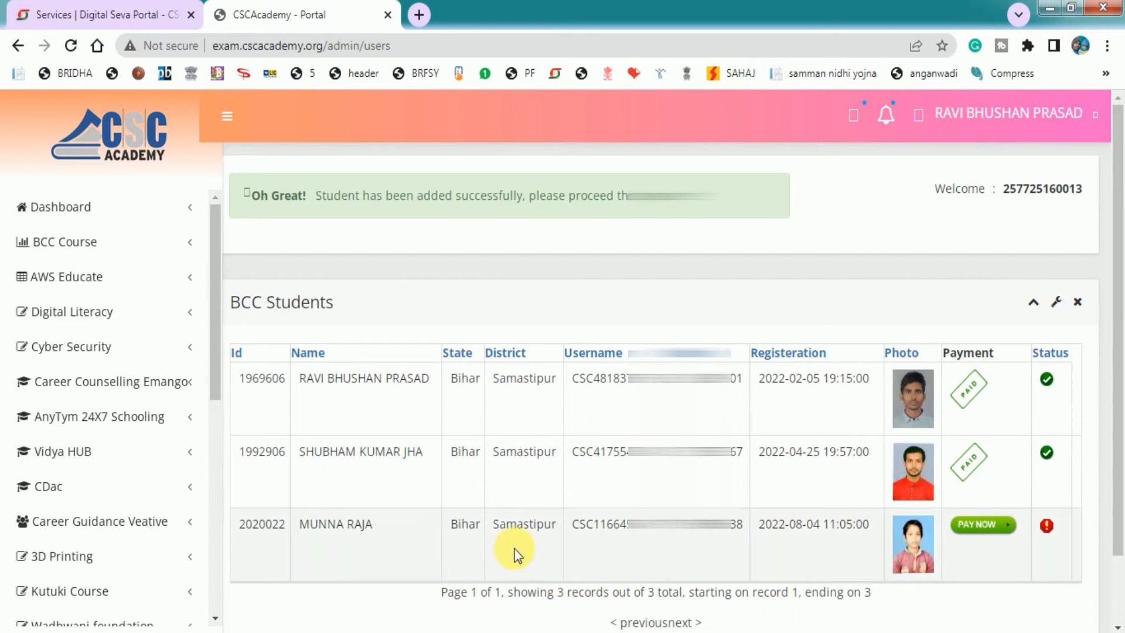
{"action": "left_click_drag", "start_coordinate": [305, 529], "coordinate": [376, 520]}
{"action": "left_click", "coordinate": [366, 527]}
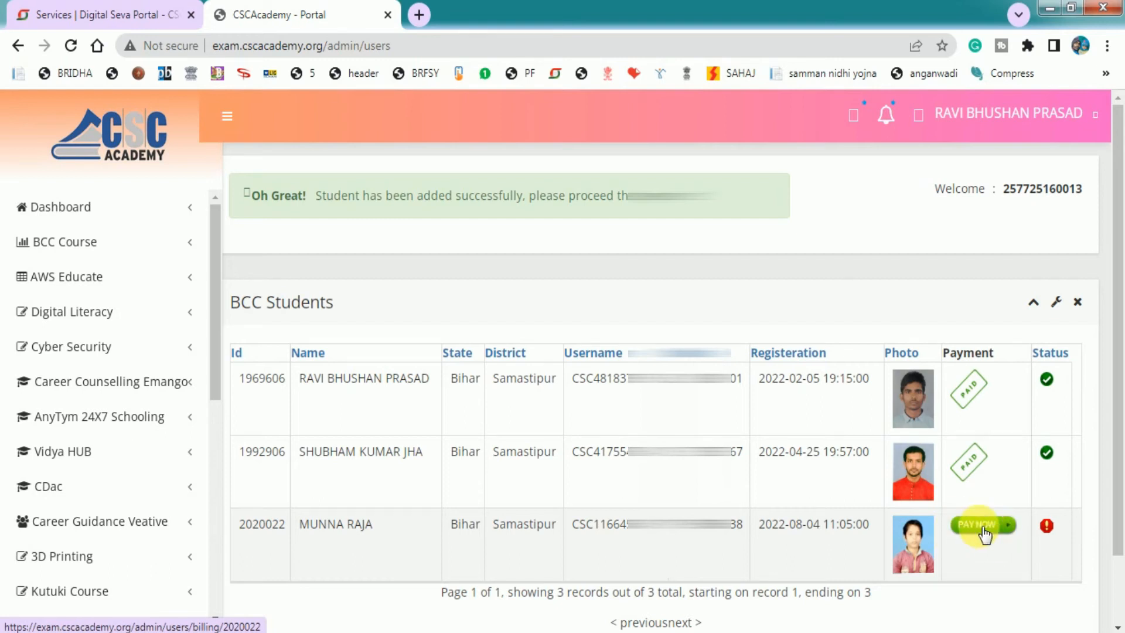
Open PAY NOW on the new row and review the ₹354 sale and ₹183 payable
{"action": "left_click", "coordinate": [986, 534]}
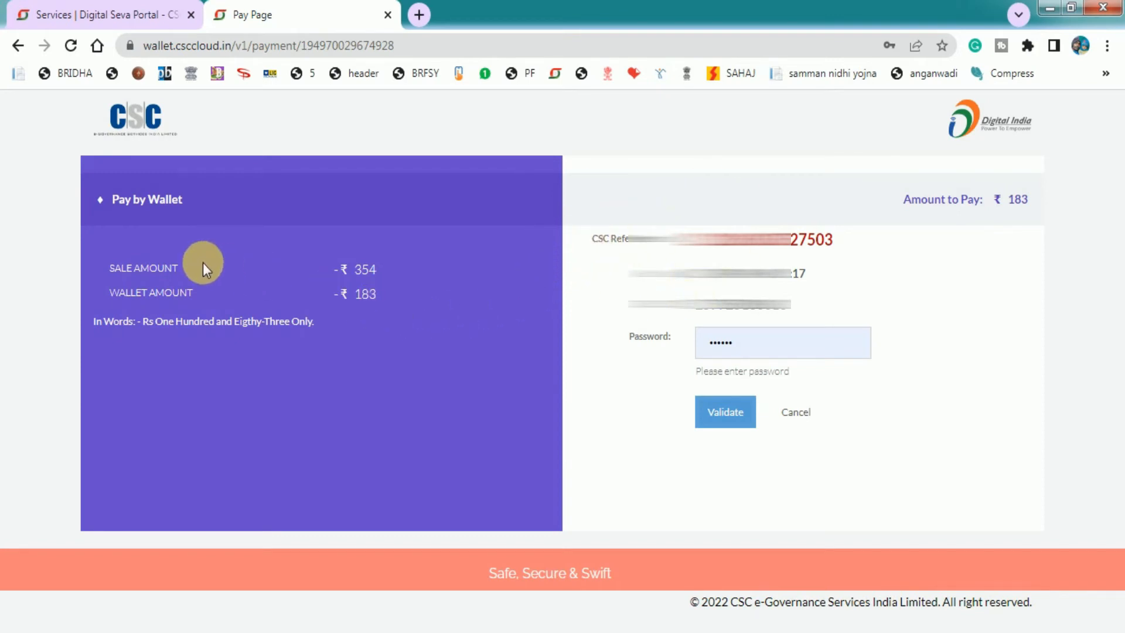
{"action": "double_click", "coordinate": [364, 274]}
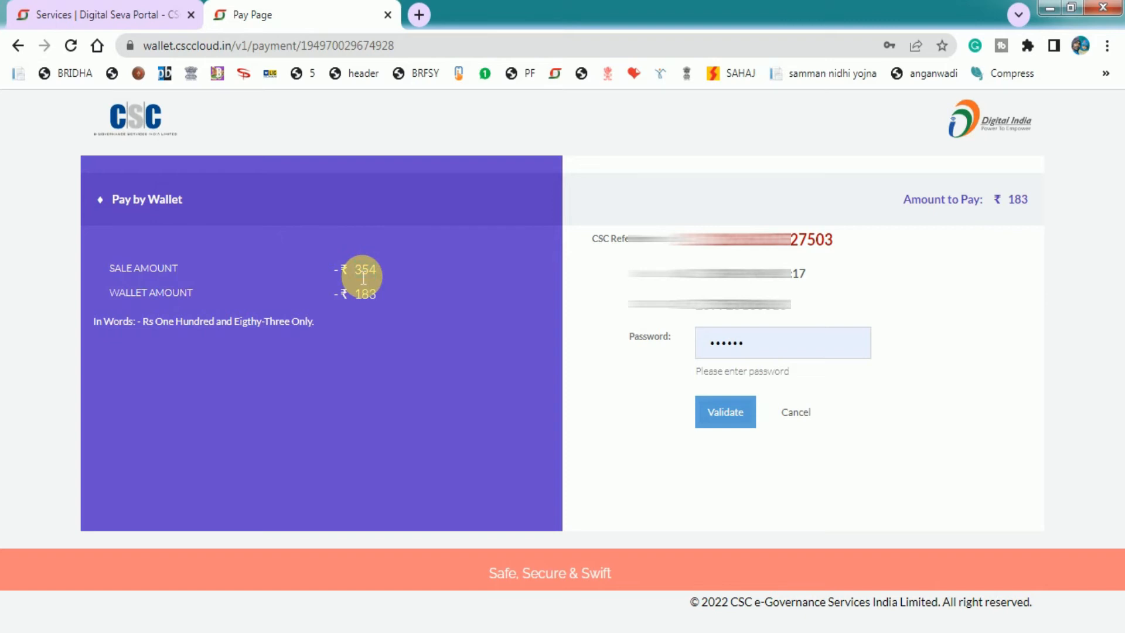
{"action": "double_click", "coordinate": [364, 276]}
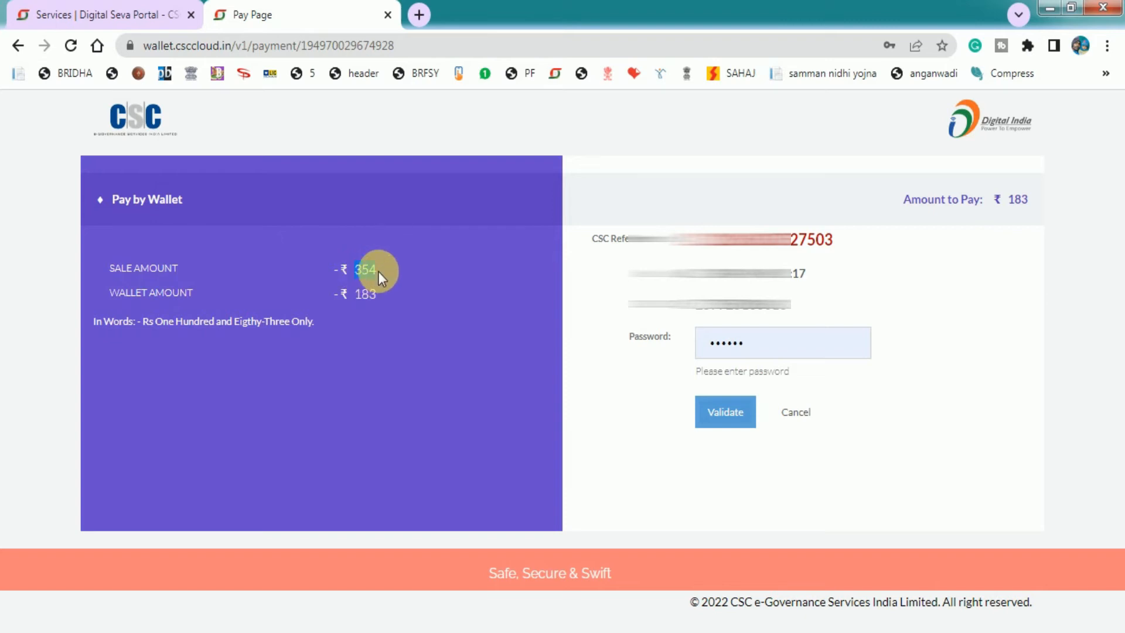
{"action": "double_click", "coordinate": [365, 299]}
{"action": "double_click", "coordinate": [363, 276]}
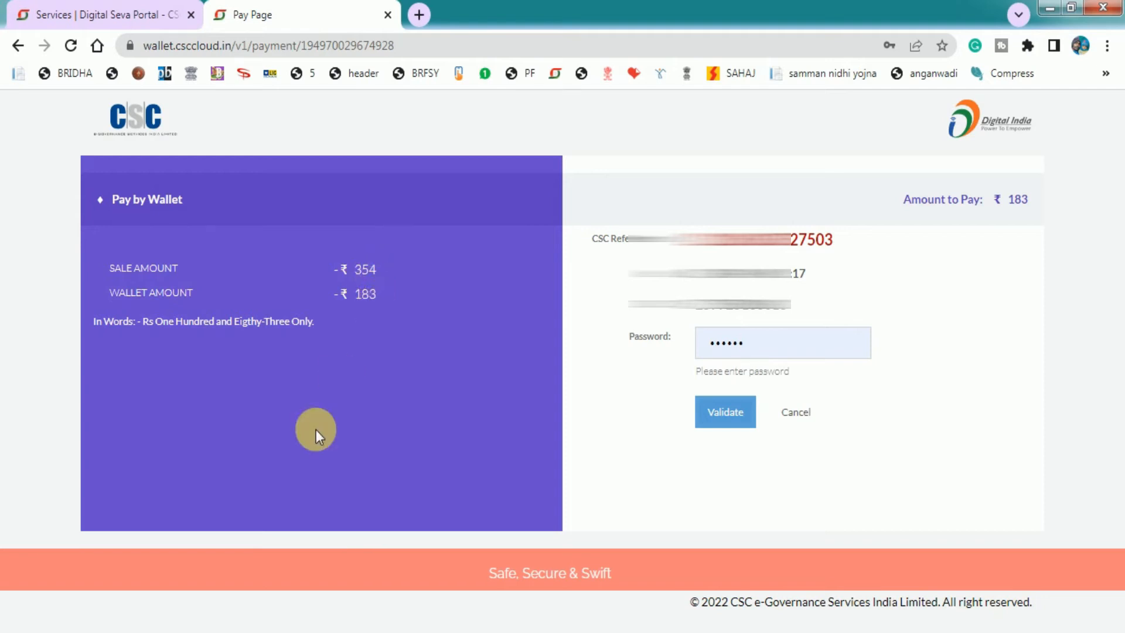
Calculate 354 − 183 = 171 in Windows Calculator, then close it
{"action": "left_click", "coordinate": [246, 632]}
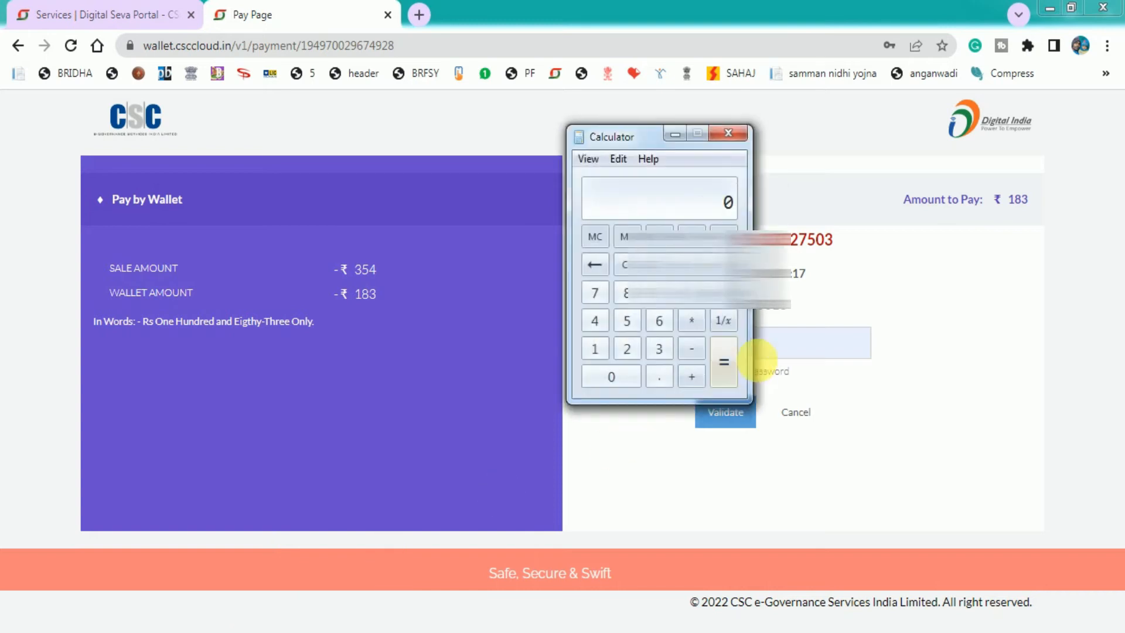
{"action": "type", "text": "354"}
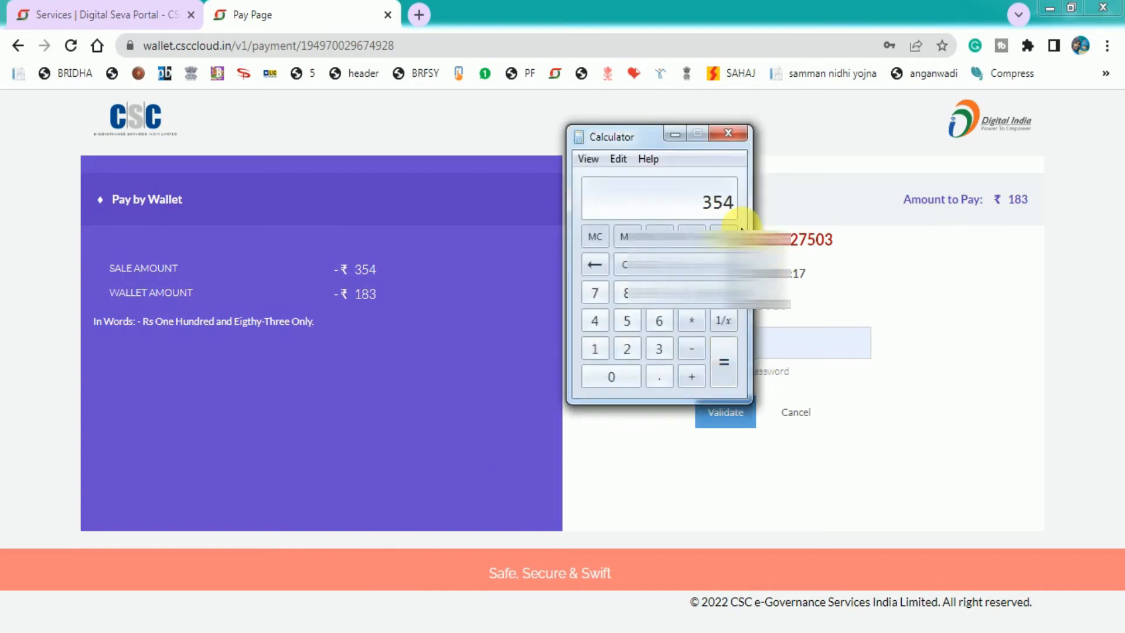
{"action": "type", "text": " - 183"}
{"action": "key", "text": "Return"}
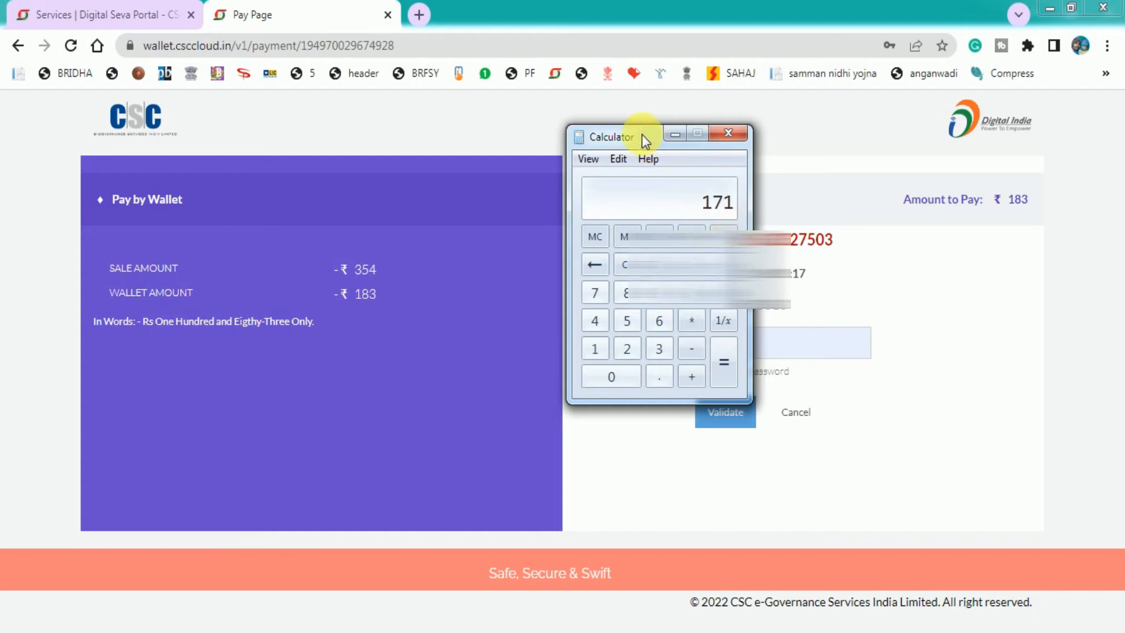
{"action": "left_click_drag", "start_coordinate": [642, 135], "coordinate": [613, 158]}
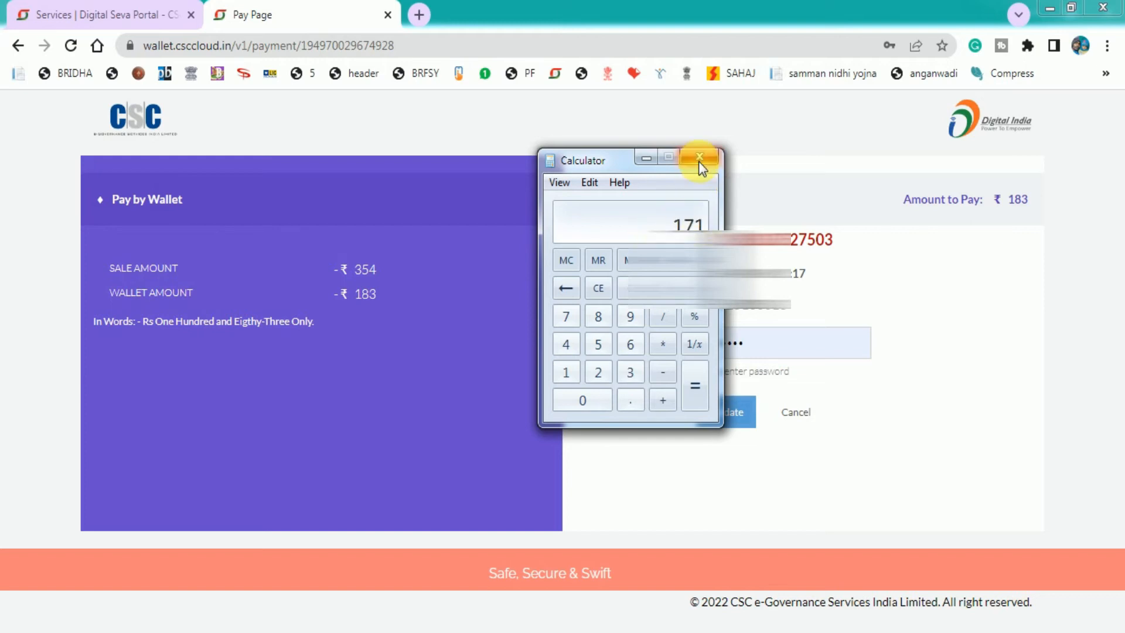
{"action": "left_click", "coordinate": [698, 161]}
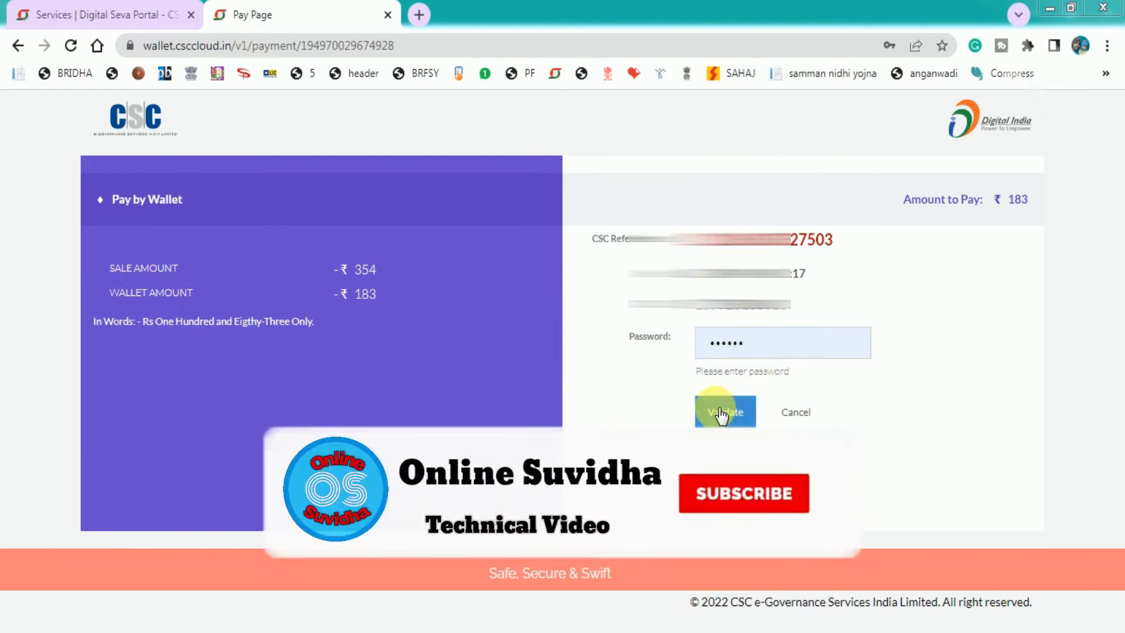
Enter the wallet PIN, pay ₹183 from CSC Wallet, and decline Chrome's password-save prompt
{"action": "left_click", "coordinate": [771, 346]}
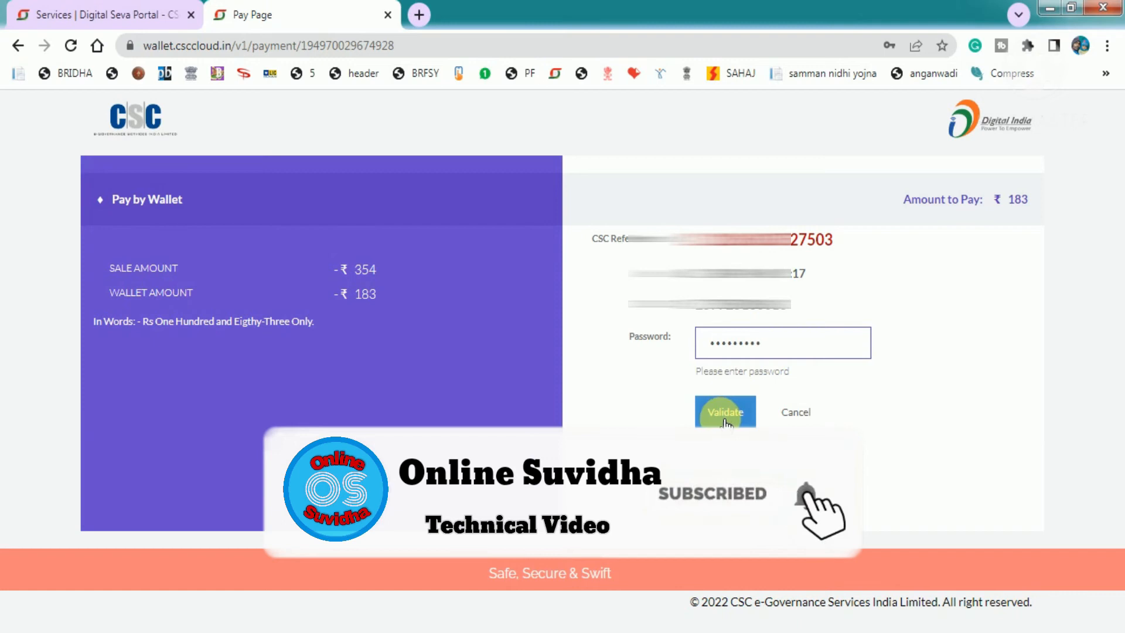
{"action": "left_click", "coordinate": [725, 413]}
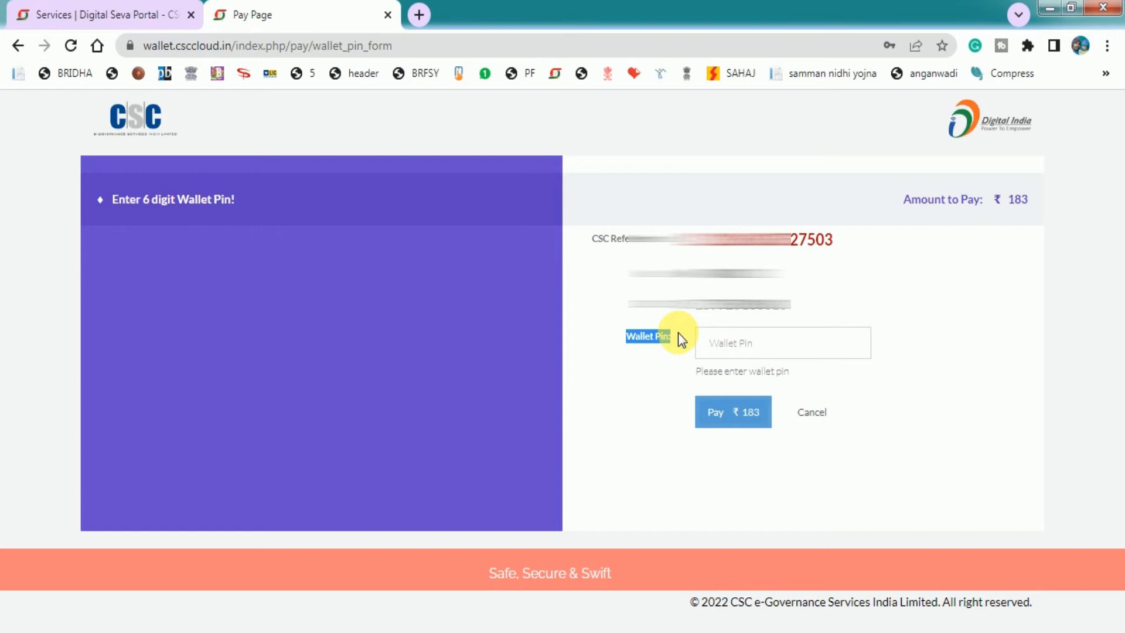
{"action": "left_click", "coordinate": [758, 350]}
{"action": "type", "text": "123456"}
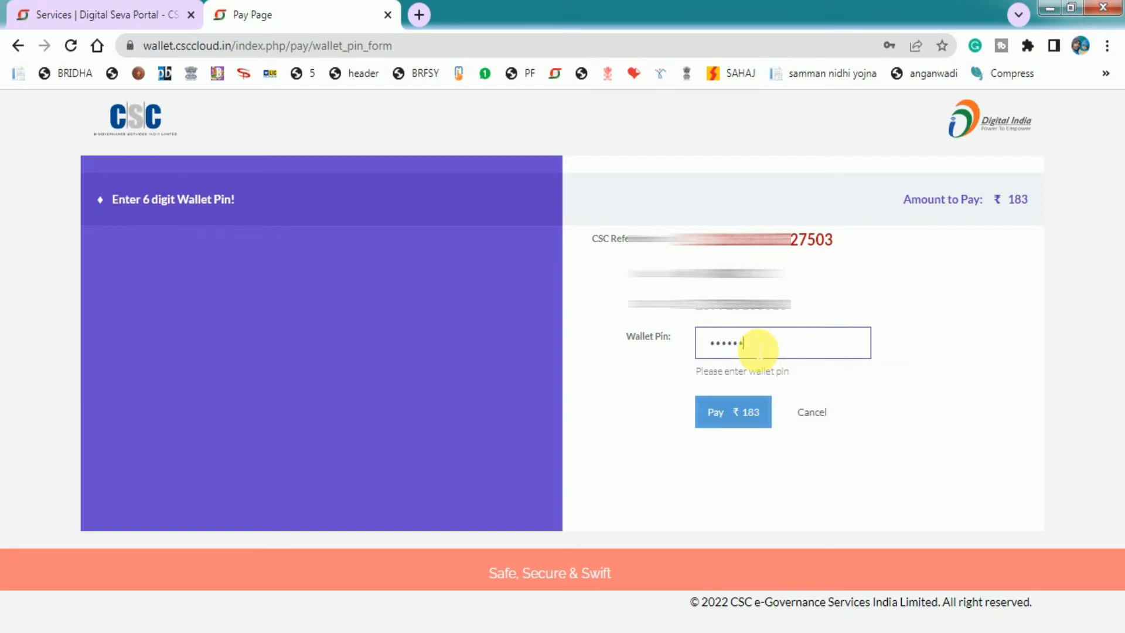
{"action": "left_click", "coordinate": [721, 416]}
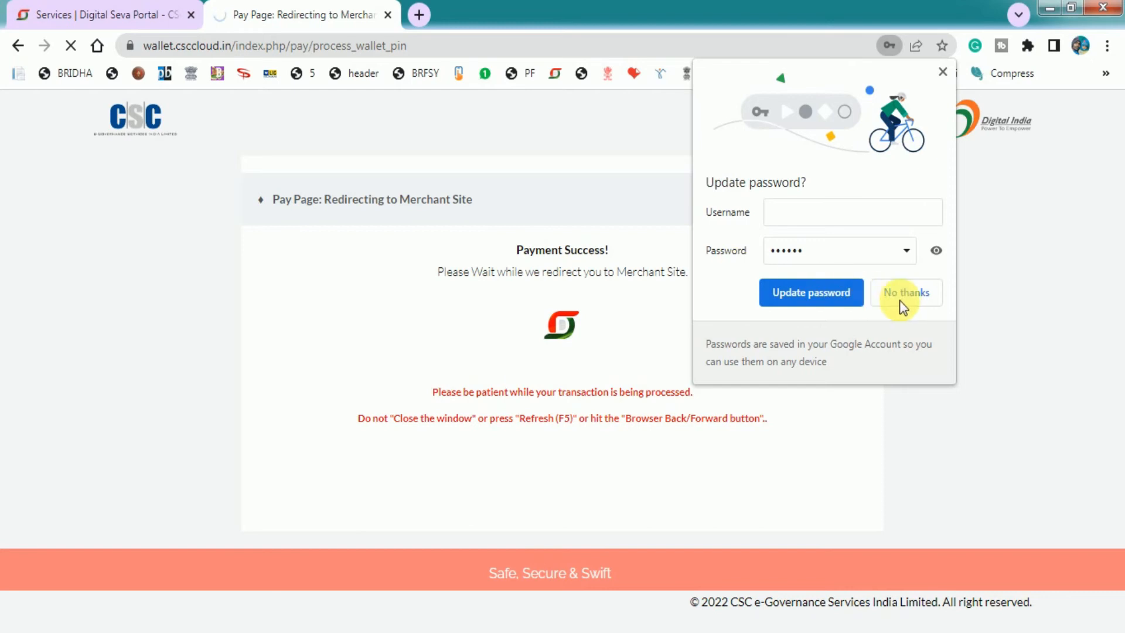
{"action": "left_click", "coordinate": [902, 298]}
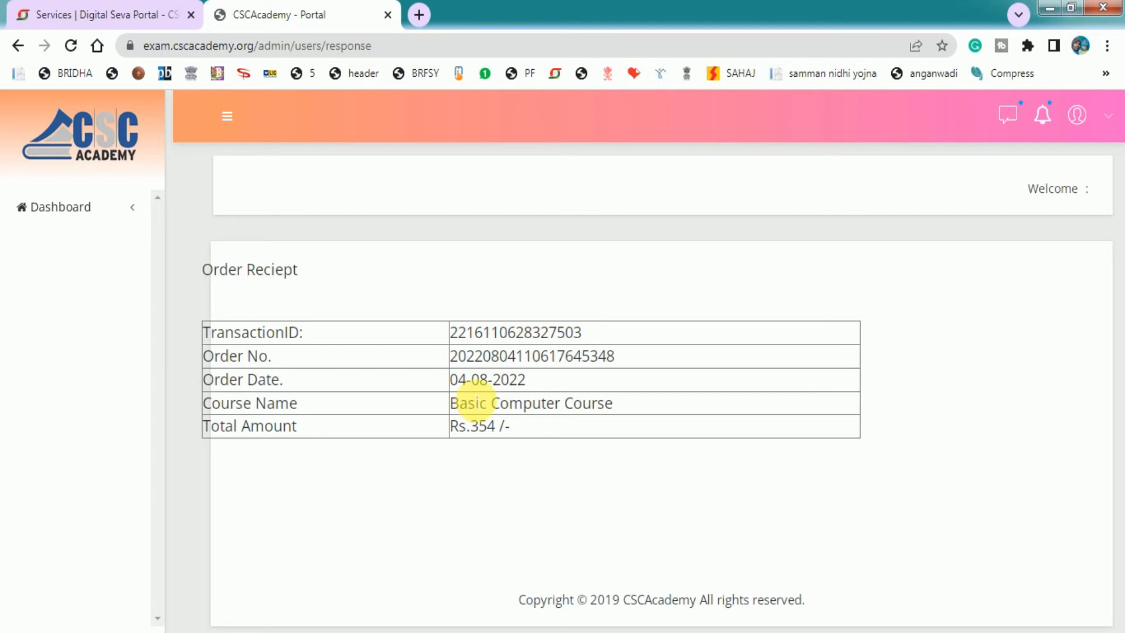
Print the Basic Computer Course order receipt, then go to the sidebar Dashboard page
{"action": "key", "text": "ctrl+p"}
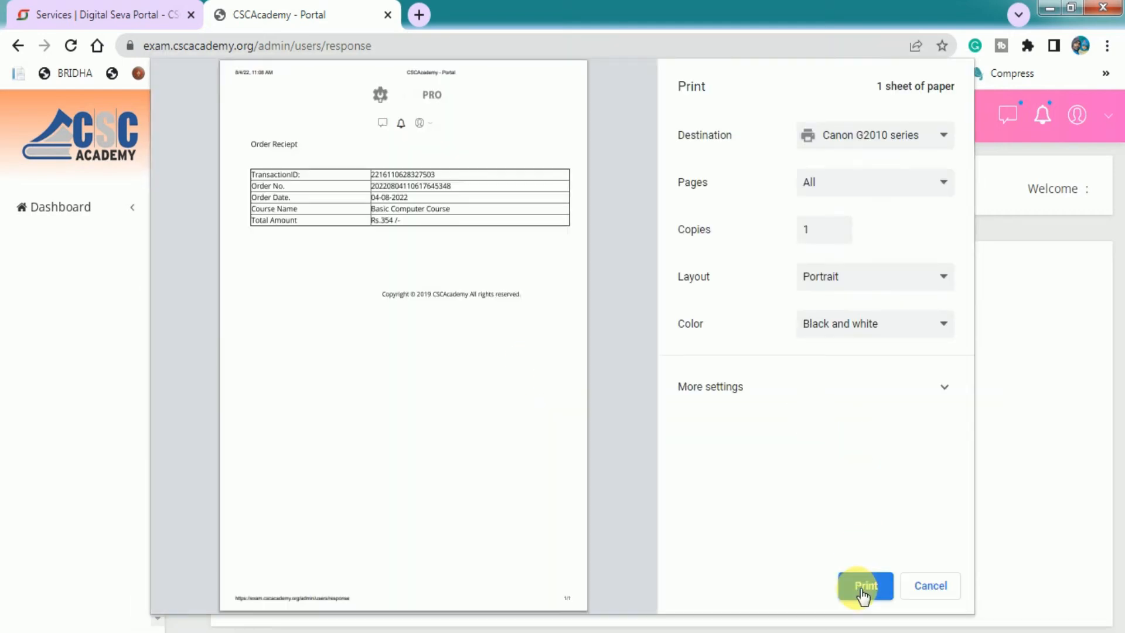
{"action": "left_click", "coordinate": [862, 588]}
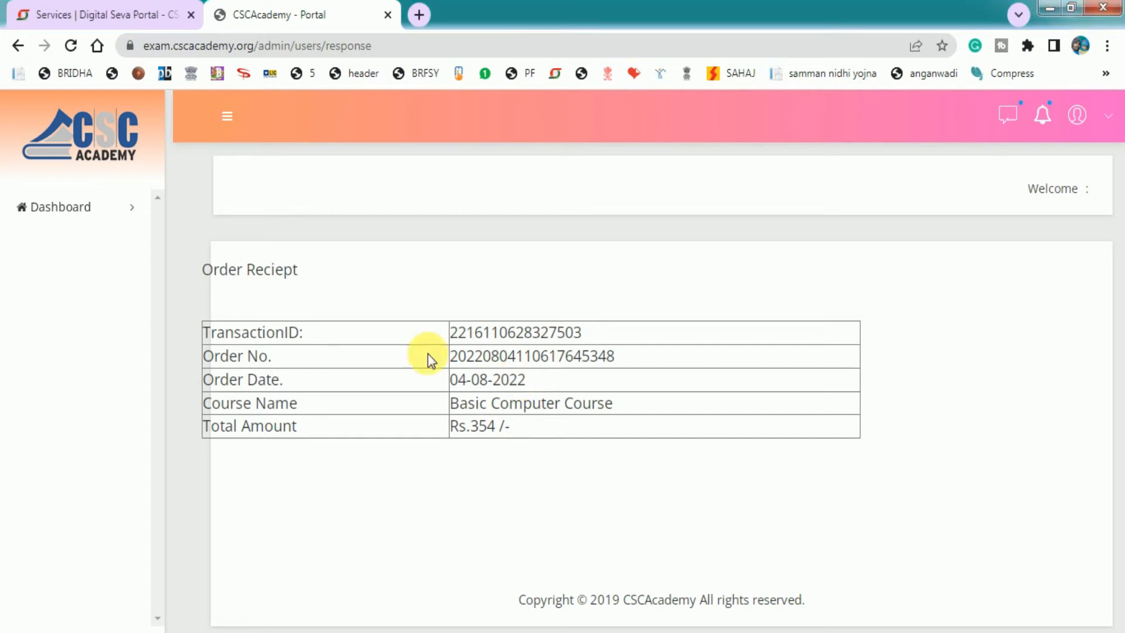
{"action": "left_click", "coordinate": [78, 213]}
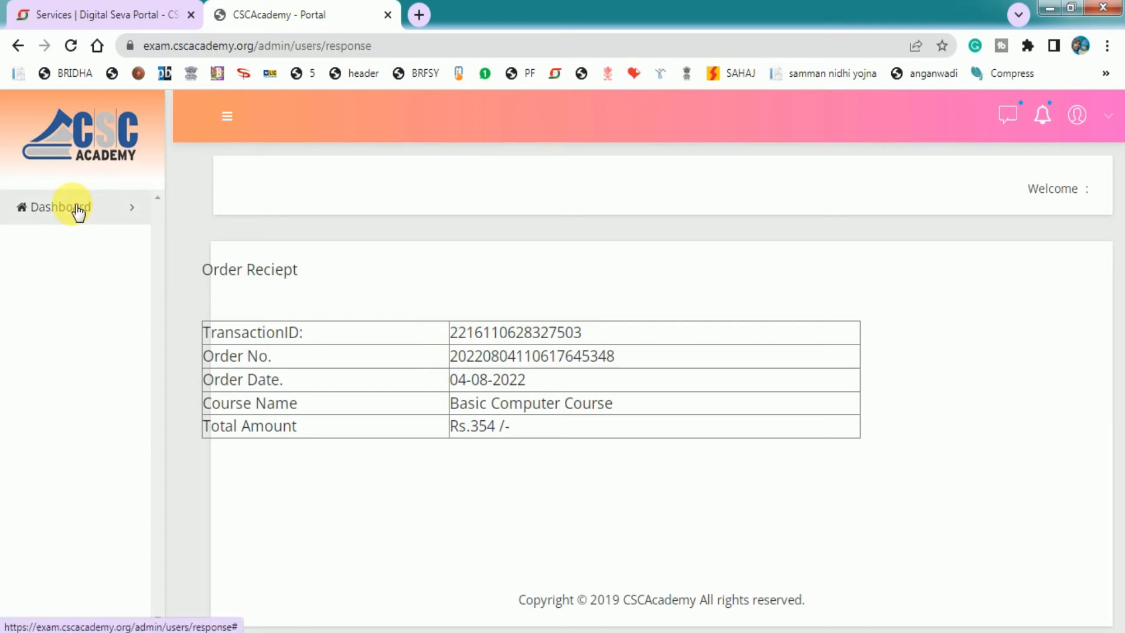
{"action": "left_click", "coordinate": [78, 212]}
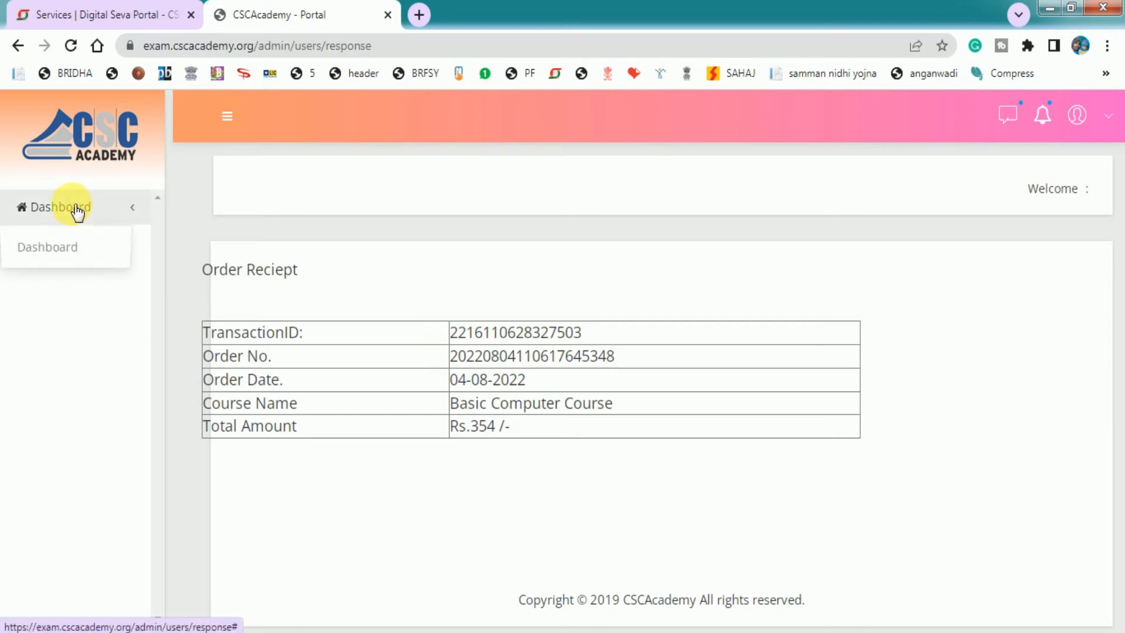
{"action": "left_click", "coordinate": [37, 249]}
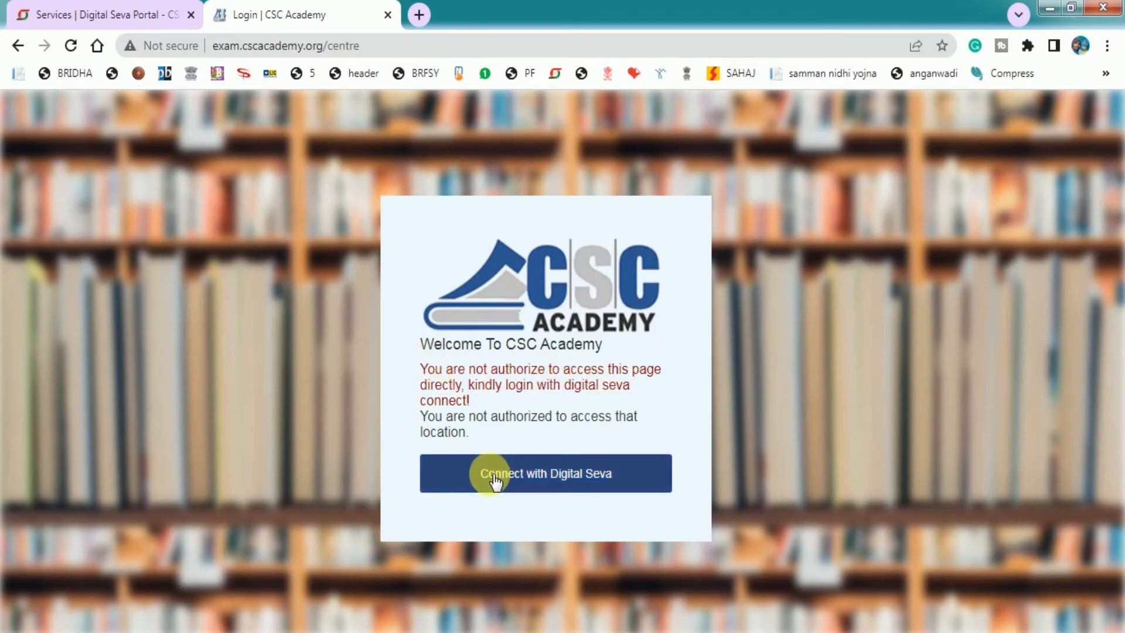
Log in through Connect with Digital Seva and open BCC Course > View Students
{"action": "left_click", "coordinate": [561, 485]}
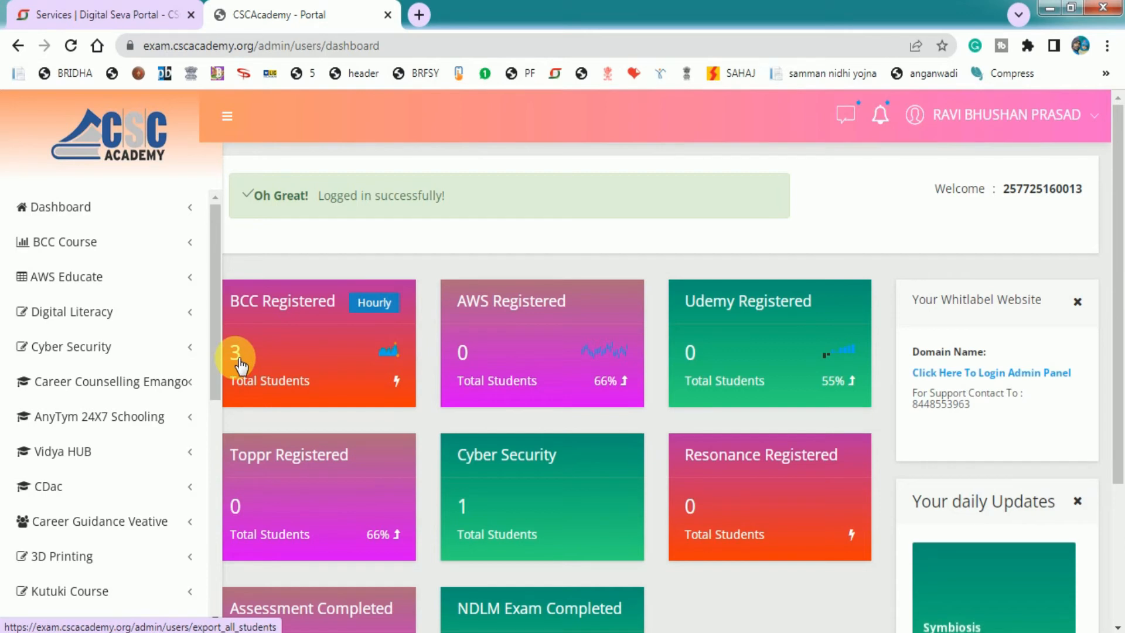
{"action": "left_click", "coordinate": [179, 250]}
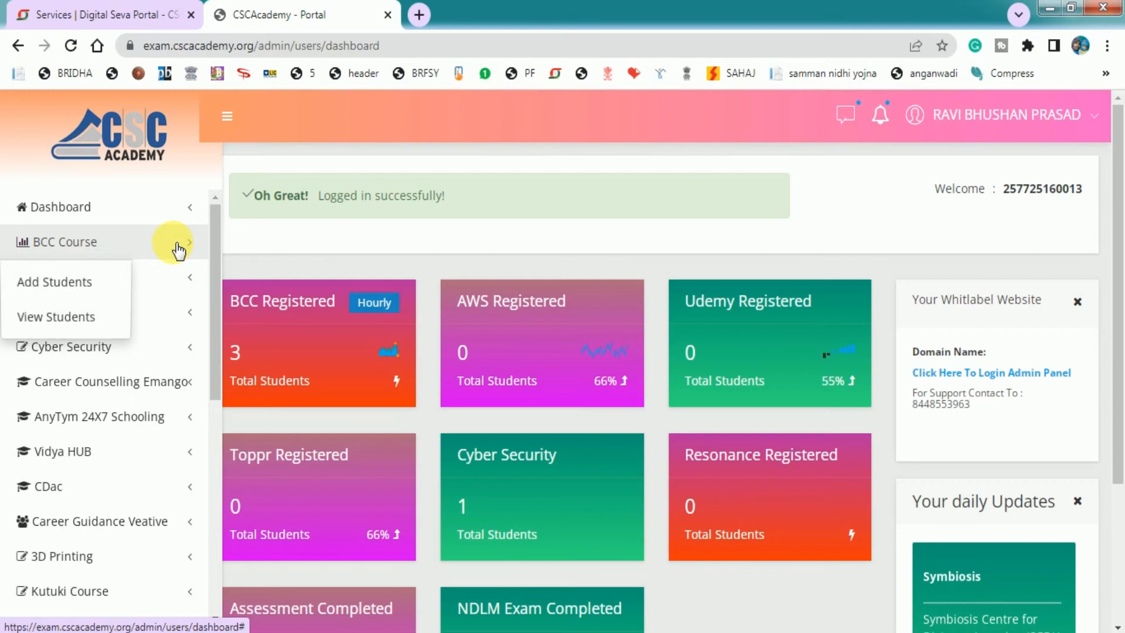
{"action": "left_click", "coordinate": [59, 319]}
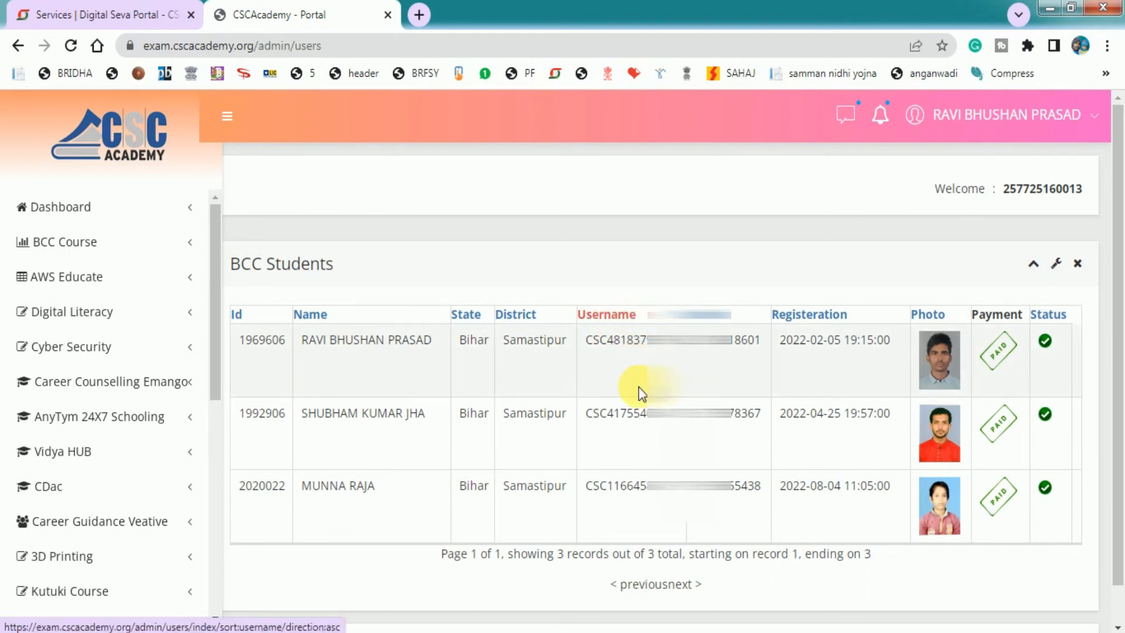
Copy the third BCC student's username, then log out from the top-right user menu
{"action": "left_click_drag", "start_coordinate": [588, 494], "coordinate": [680, 495]}
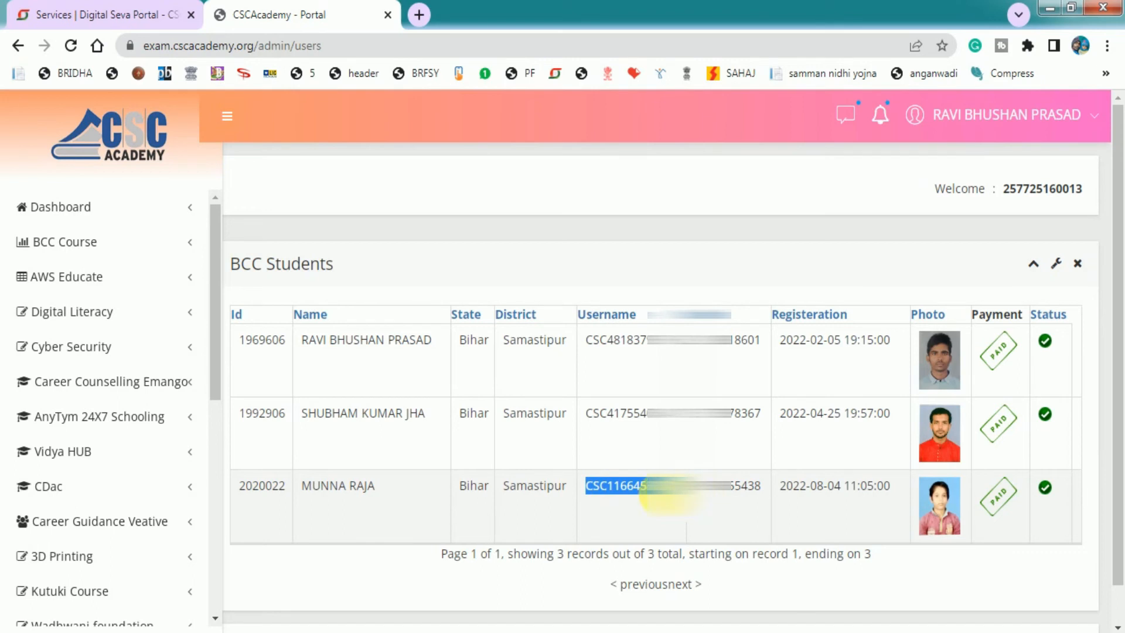
{"action": "right_click", "coordinate": [657, 492]}
{"action": "left_click", "coordinate": [679, 501]}
{"action": "left_click_drag", "start_coordinate": [674, 491], "coordinate": [758, 496]}
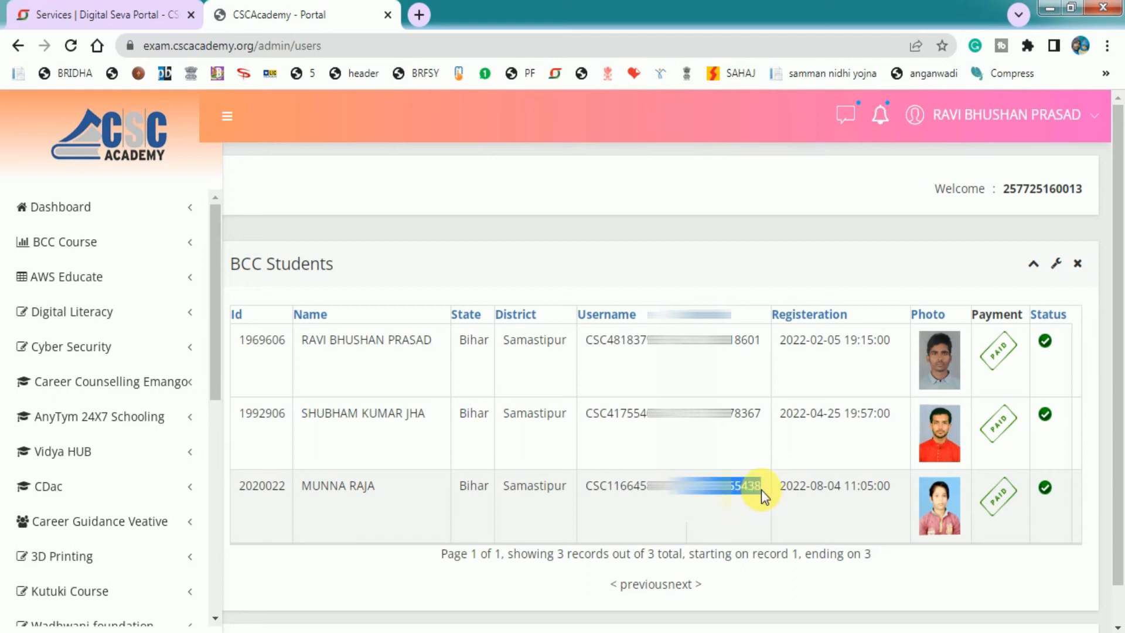
{"action": "left_click", "coordinate": [750, 492]}
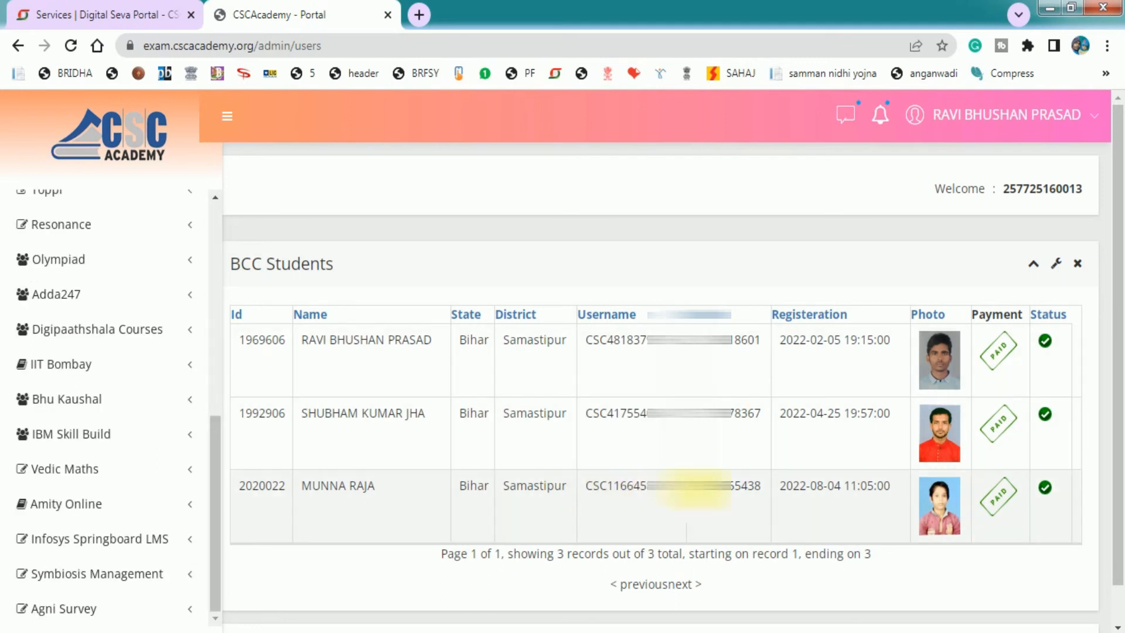
{"action": "left_click", "coordinate": [1083, 116]}
{"action": "left_click", "coordinate": [949, 206]}
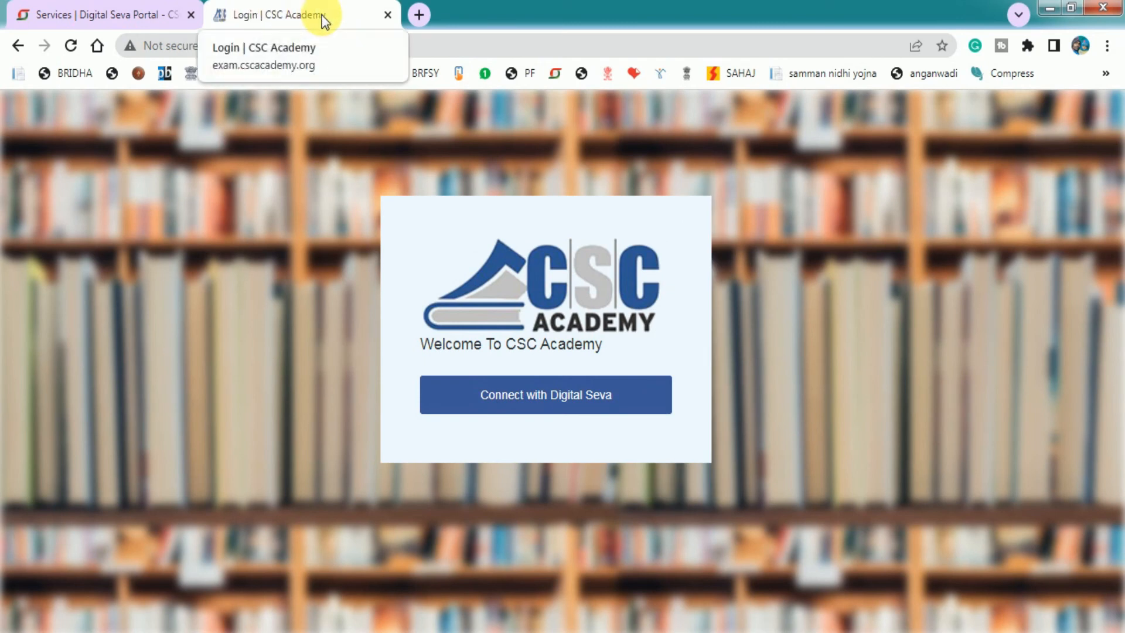
Close the Login | CSC Academy tab and reopen CSC Academy through Basic Computer Course
{"action": "left_click", "coordinate": [388, 15]}
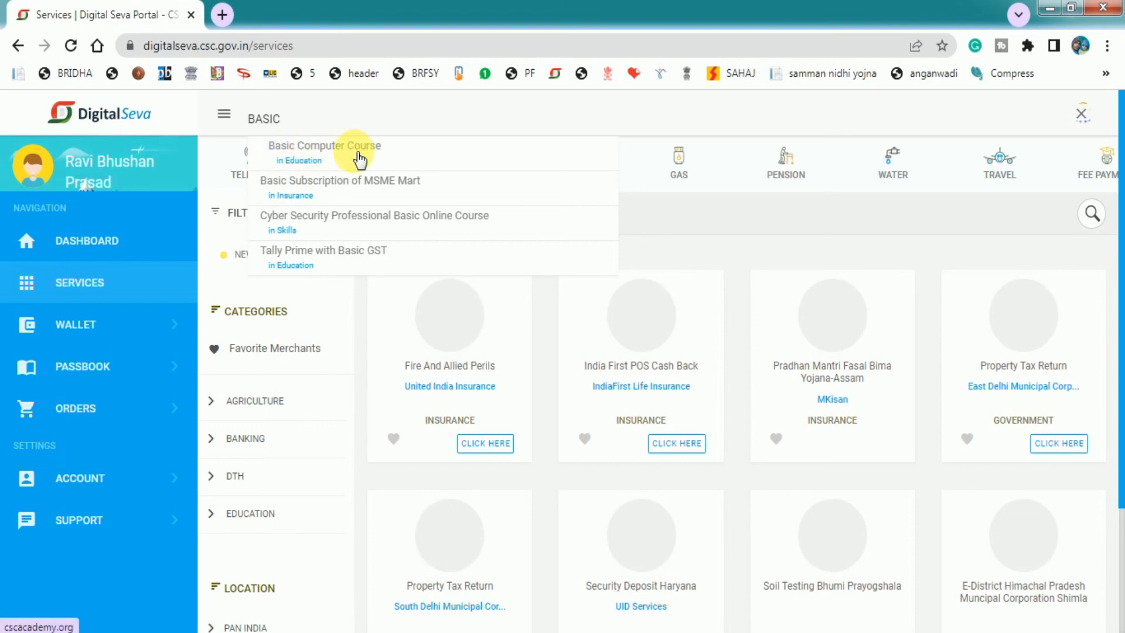
{"action": "left_click", "coordinate": [311, 155]}
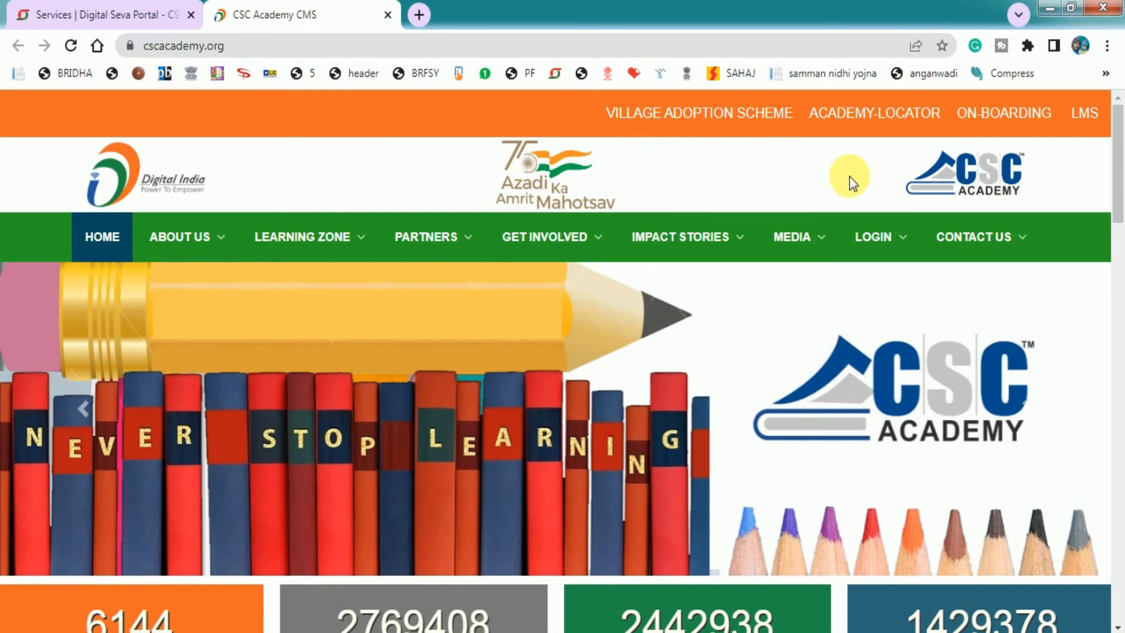
{"action": "mouse_move", "coordinate": [882, 240]}
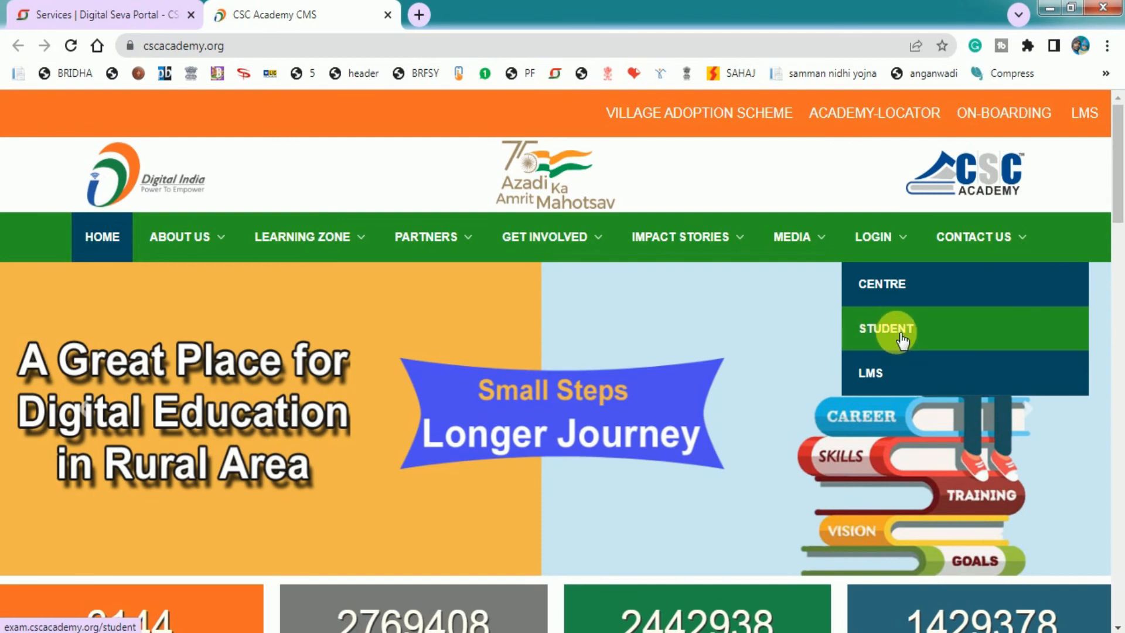
Sign in to the Student Panel as the new student and check the 2022-08-04 registration date
{"action": "left_click", "coordinate": [893, 330]}
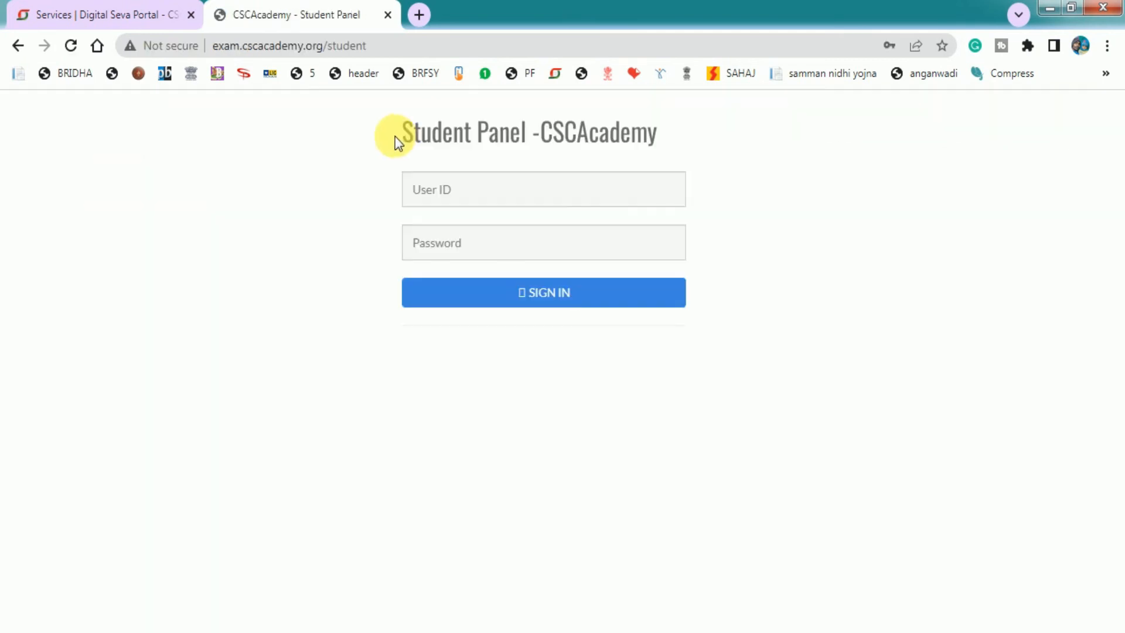
{"action": "left_click_drag", "start_coordinate": [398, 138], "coordinate": [538, 147]}
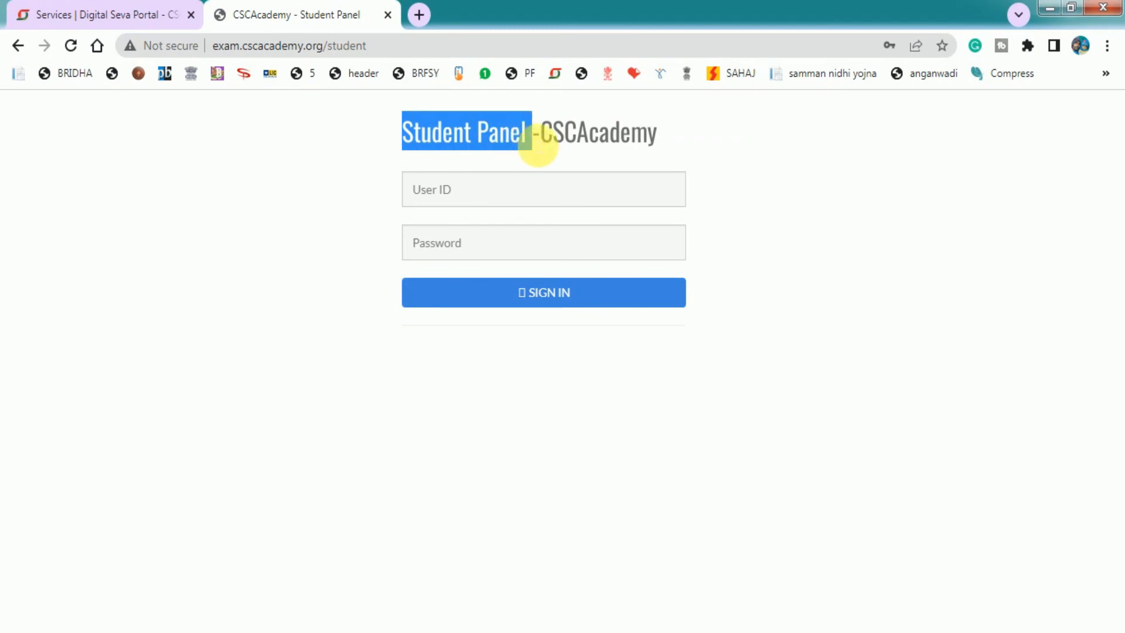
{"action": "left_click", "coordinate": [472, 200]}
{"action": "left_click", "coordinate": [384, 245]}
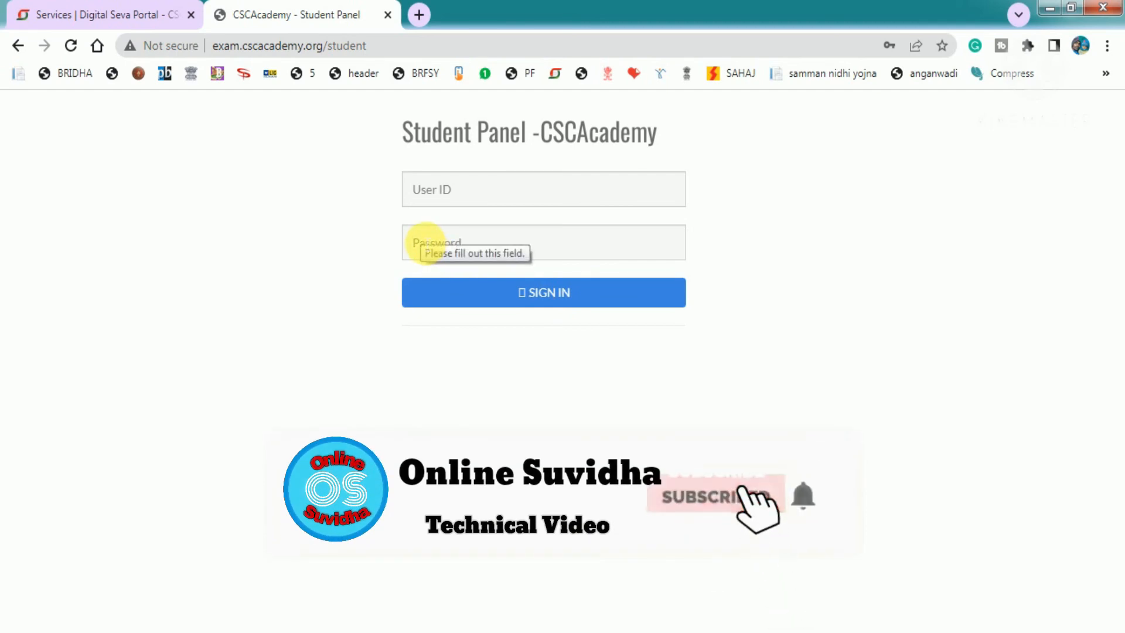
{"action": "left_click", "coordinate": [534, 293]}
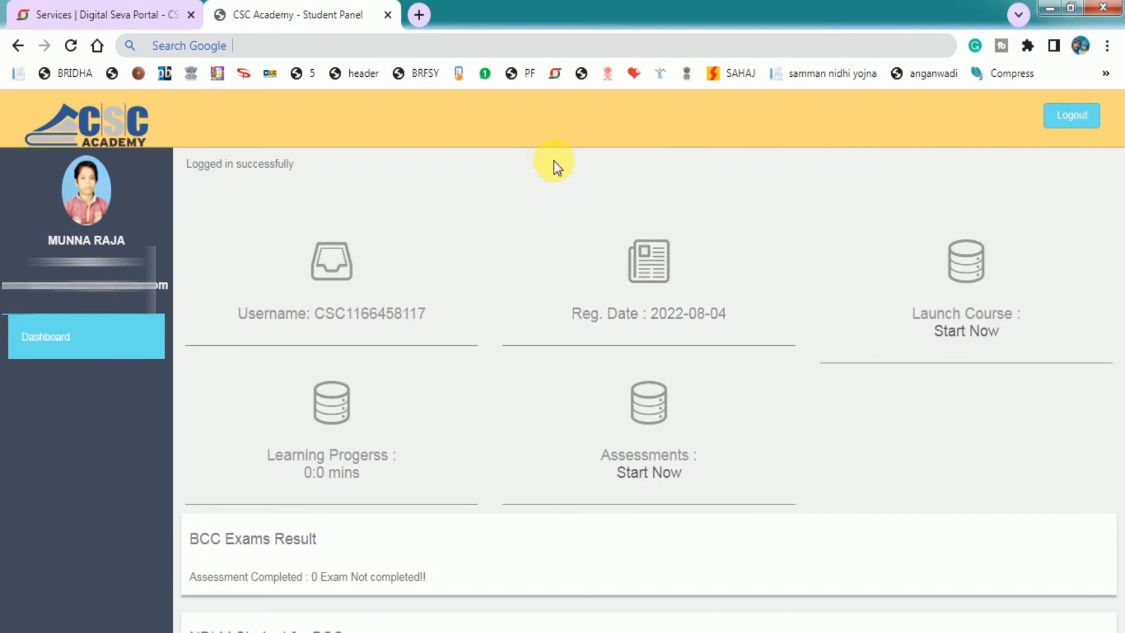
{"action": "left_click_drag", "start_coordinate": [655, 322], "coordinate": [721, 322]}
{"action": "left_click", "coordinate": [717, 319]}
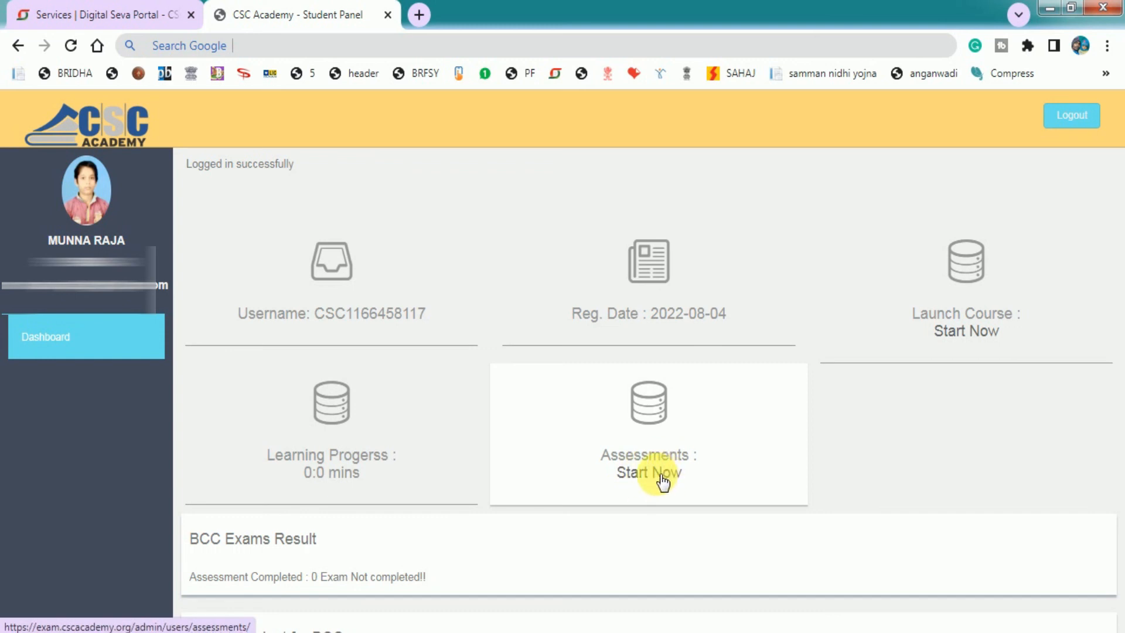
{"action": "scroll", "coordinate": [663, 481], "scroll_direction": "down", "scroll_amount": 3}
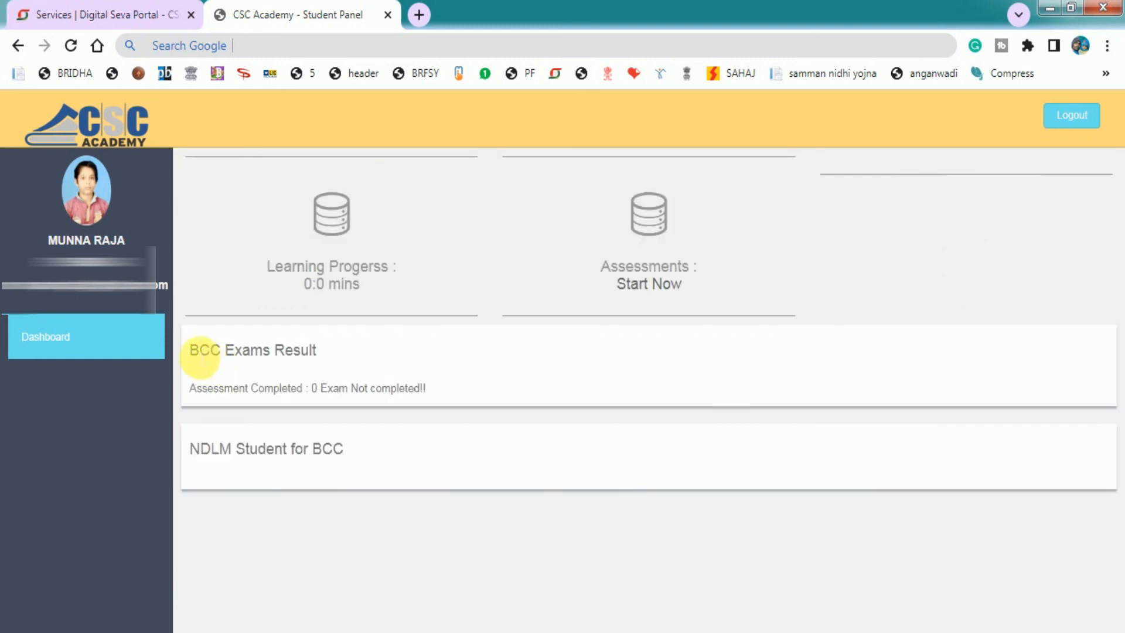
{"action": "left_click_drag", "start_coordinate": [188, 352], "coordinate": [313, 359]}
{"action": "left_click", "coordinate": [314, 359]}
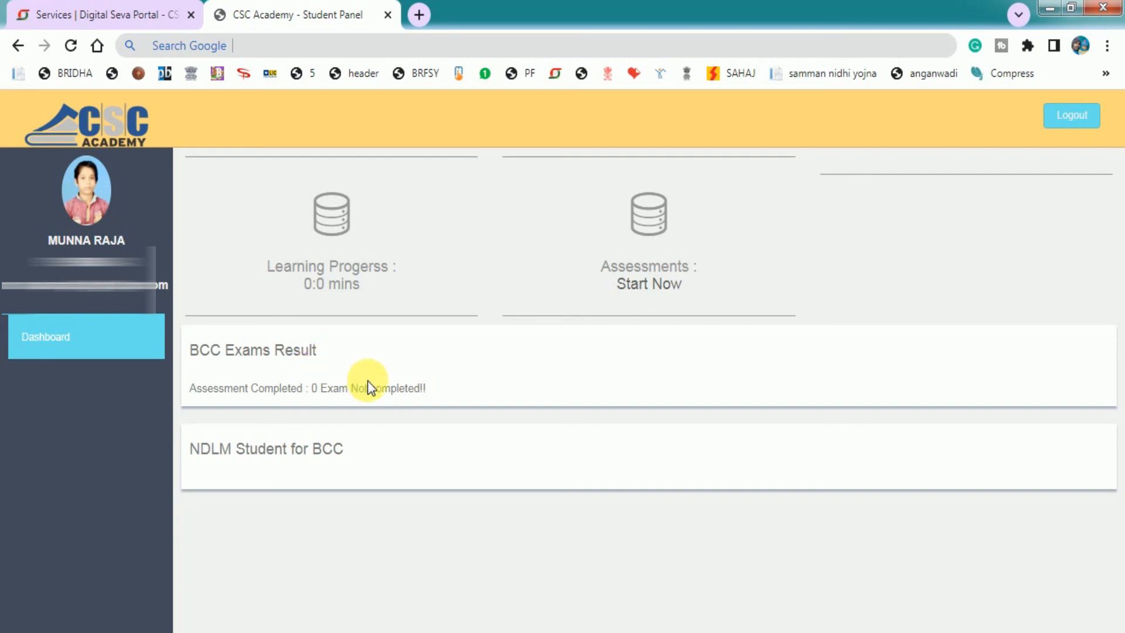
{"action": "scroll", "coordinate": [368, 387], "scroll_direction": "up", "scroll_amount": 1}
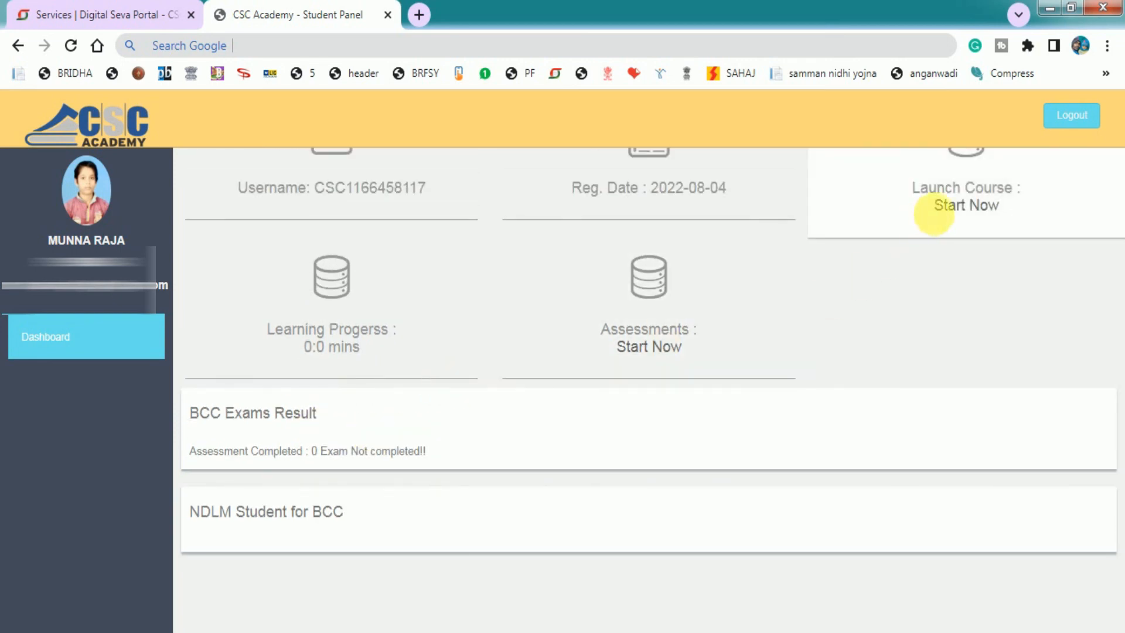